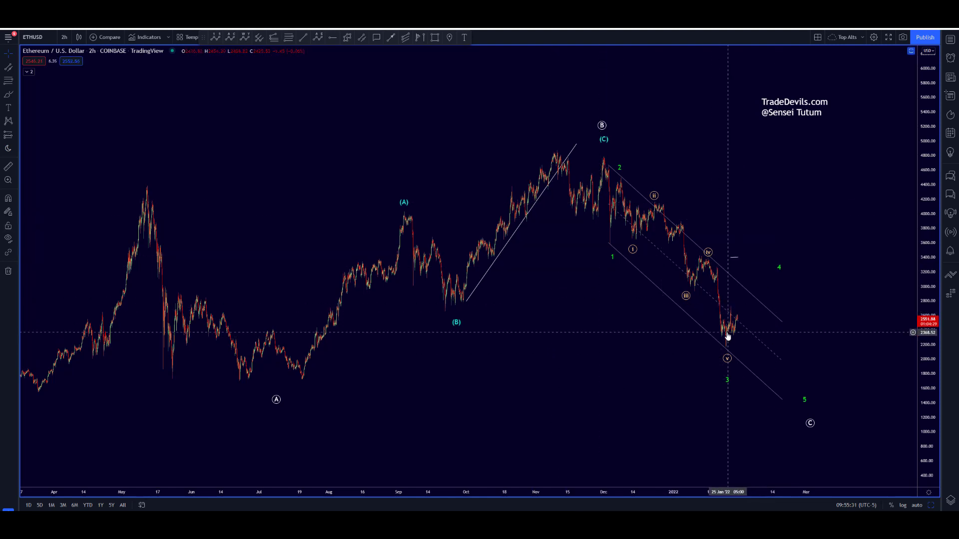
- Examine the descending channel and the i–v and 1–5 wave labels over the December to January decline
left_click_drag(725, 335, 627, 354)
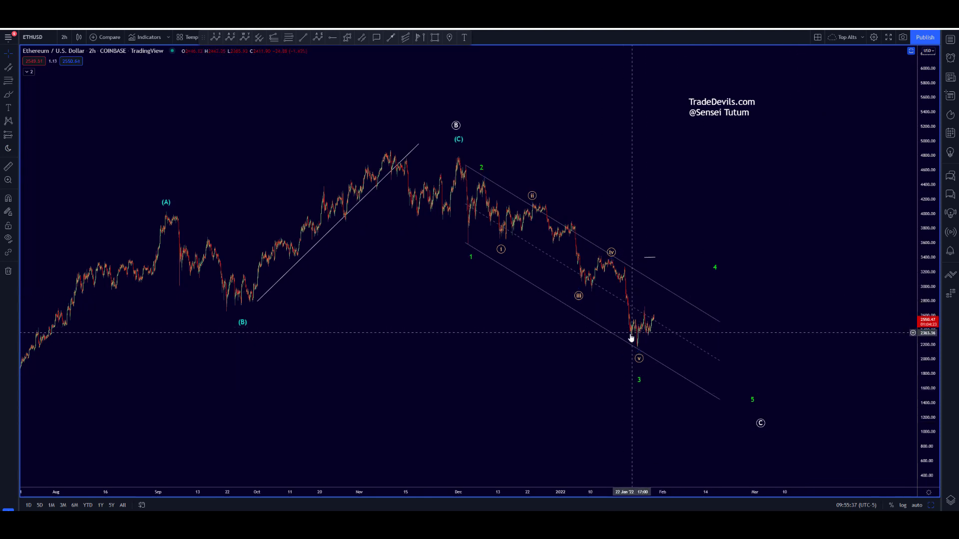
scroll(614, 349, "up", 3)
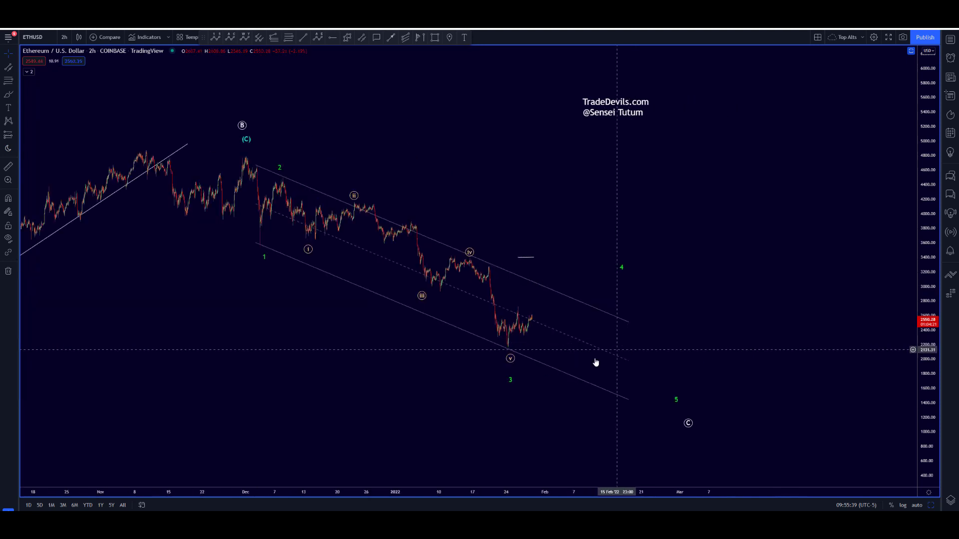
scroll(595, 363, "up", 5)
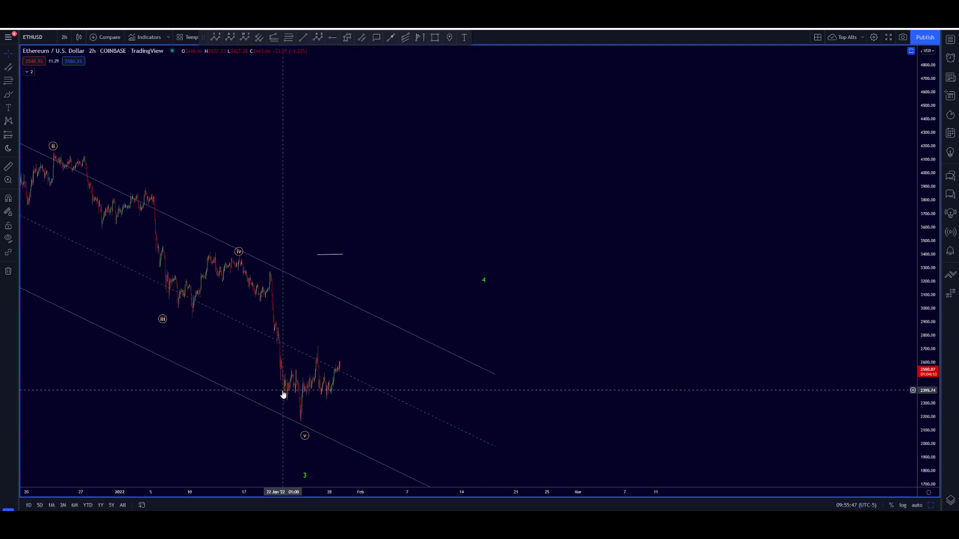
scroll(280, 402, "down", 3)
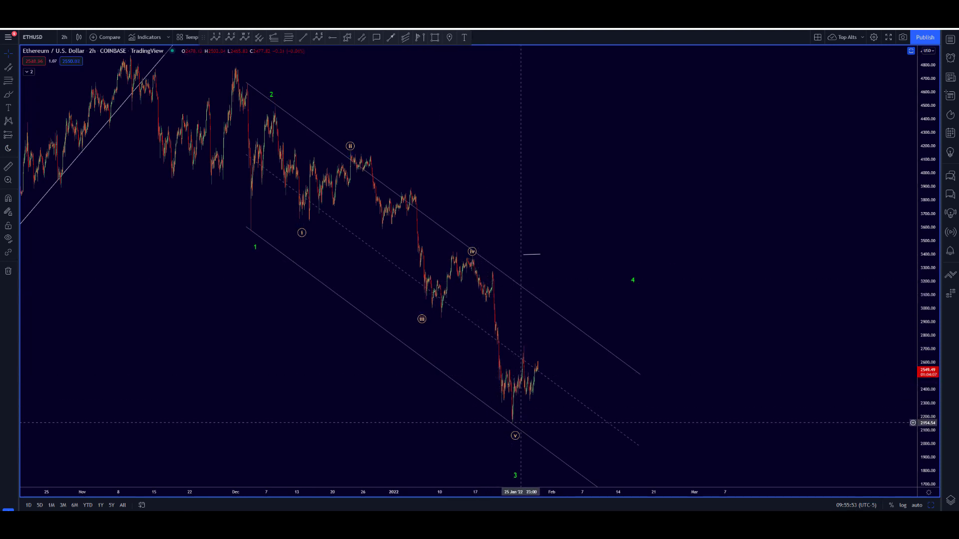
scroll(572, 425, "up", 2)
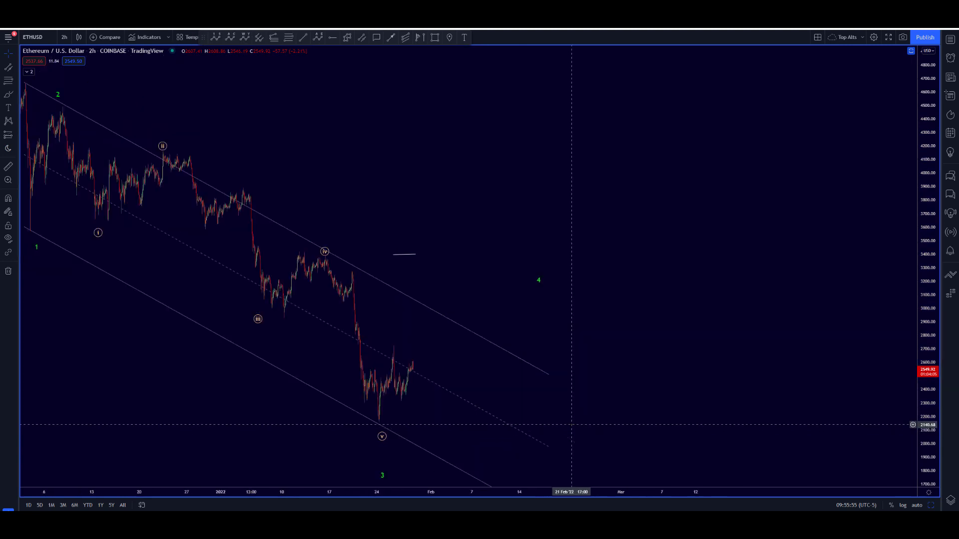
left_click_drag(485, 198, 647, 204)
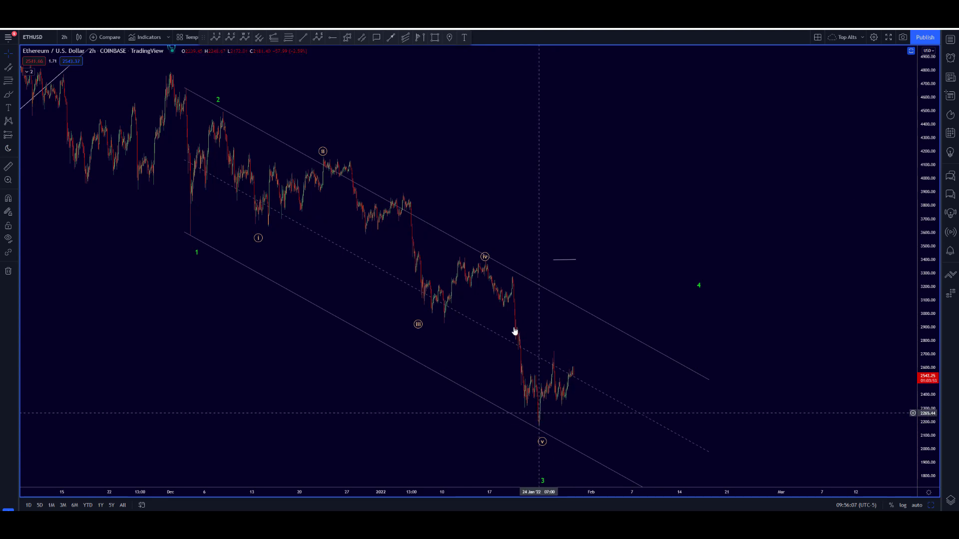
left_click_drag(585, 150, 589, 170)
left_click_drag(327, 171, 334, 163)
scroll(648, 232, "down", 3)
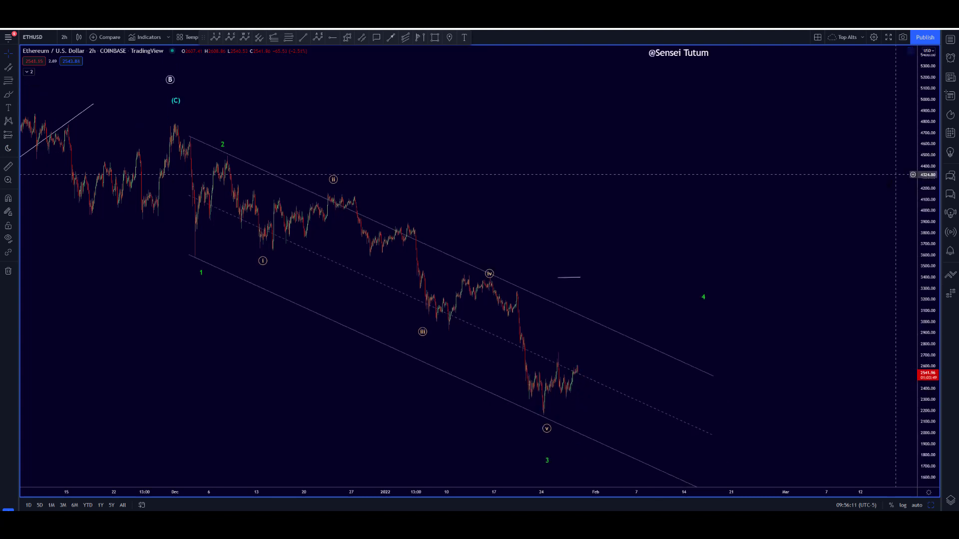
- Delete the short horizontal line near the 3400 price level, beside the wave iv label
scroll(647, 232, "down", 2)
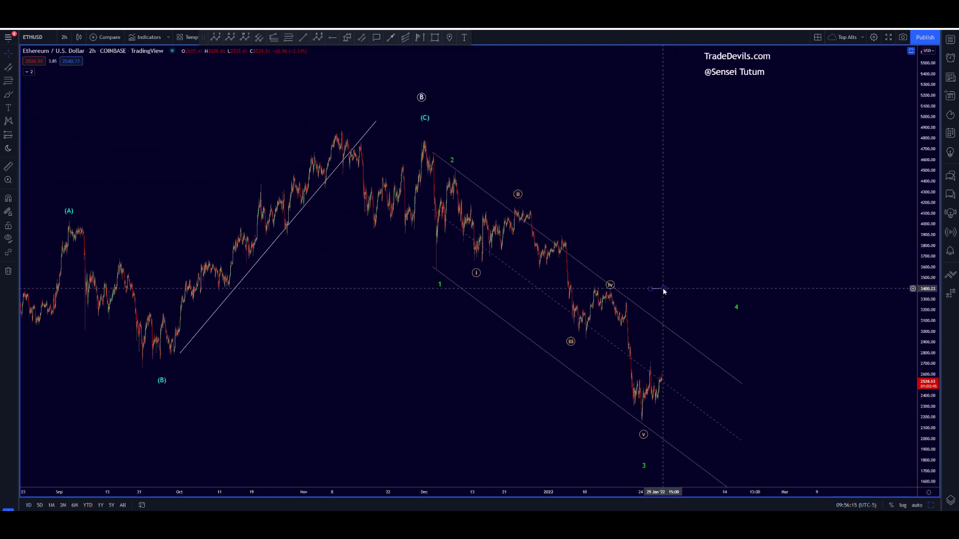
left_click(663, 289)
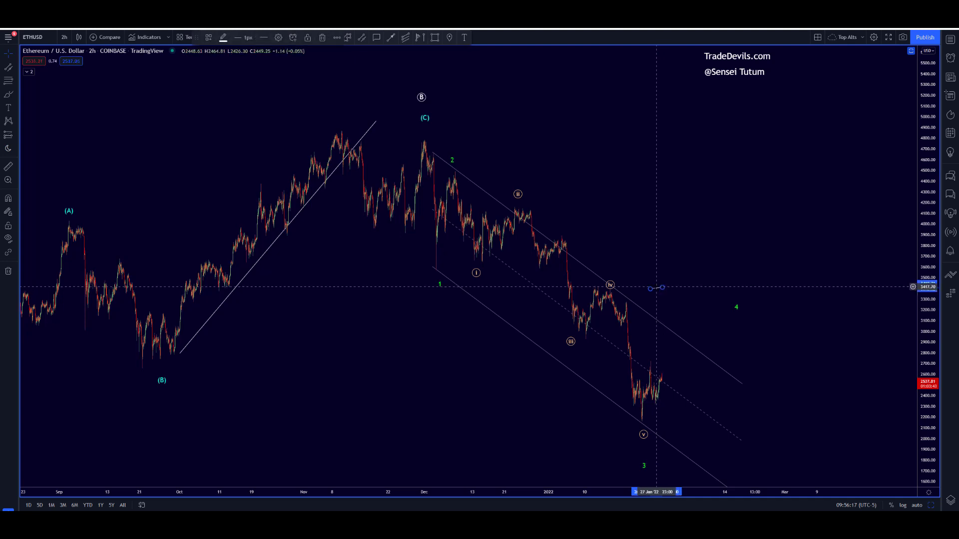
key("Delete")
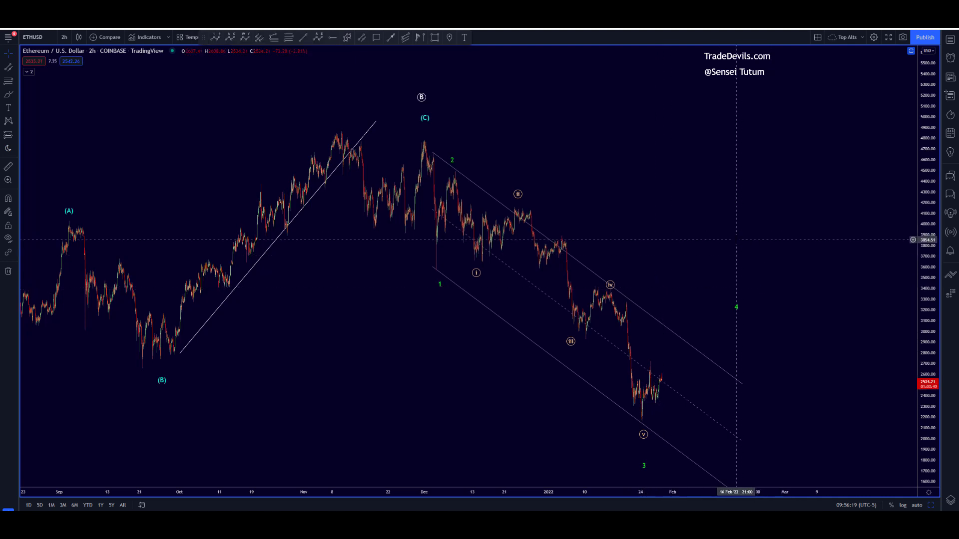
- Move the circled wave iv label slightly higher above the mid-January peak, to about 3440
scroll(736, 240, "down", 3)
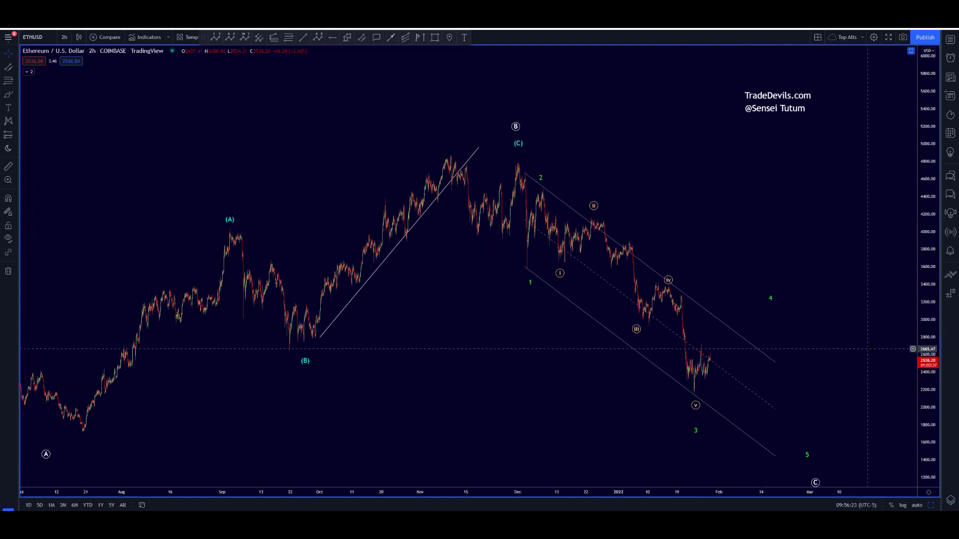
left_click_drag(725, 299, 679, 274)
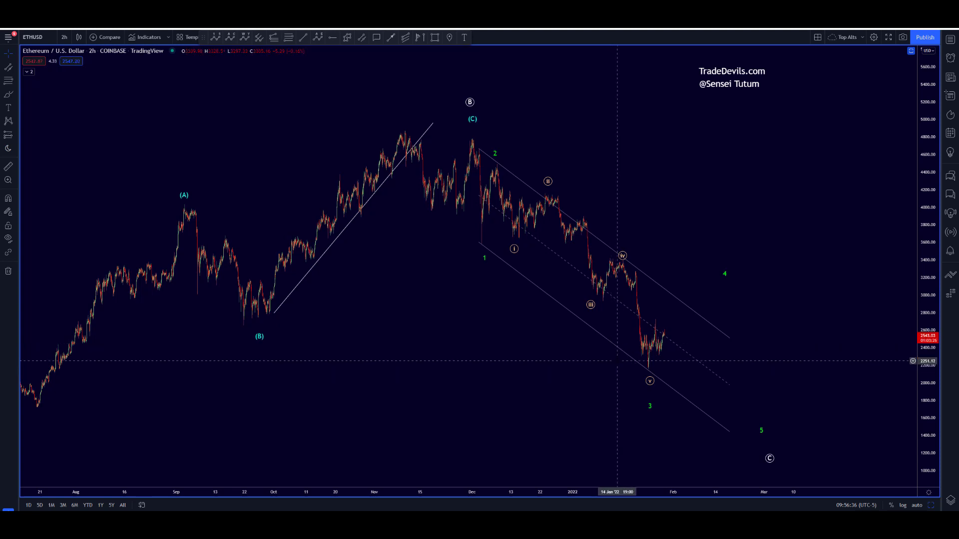
left_click(624, 258)
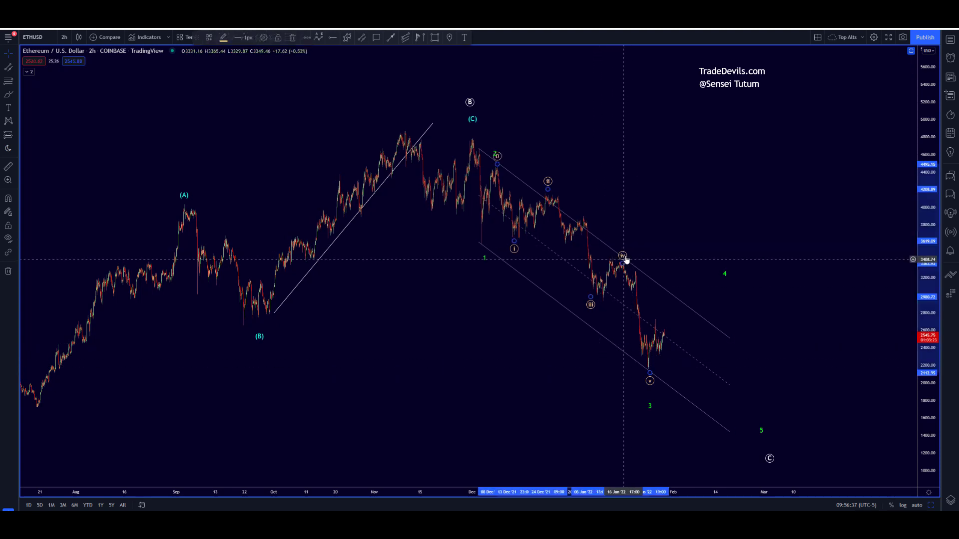
left_click_drag(626, 260, 628, 252)
left_click(704, 190)
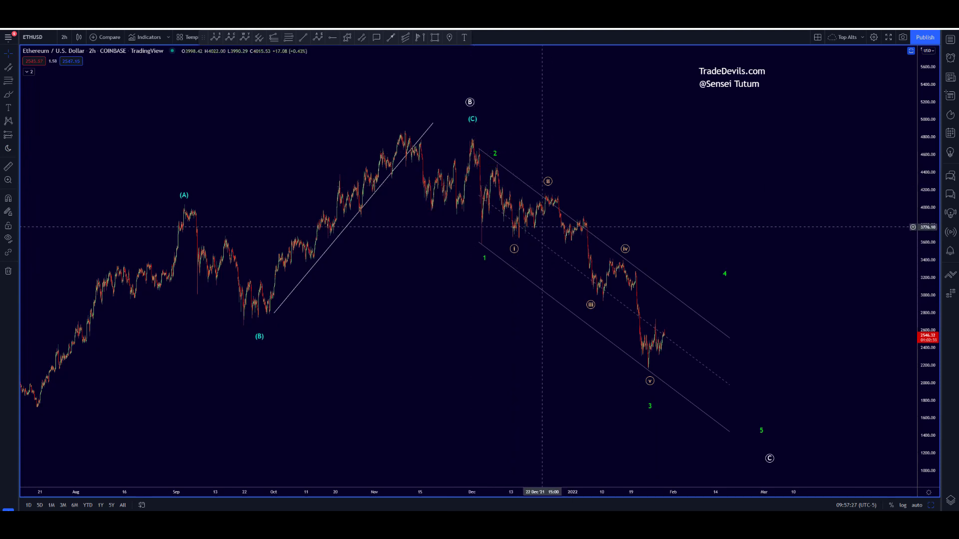
- Move the circled wave v label to about 2130 under the January low and the green wave 3 label to about 1956
left_click_drag(701, 231, 676, 237)
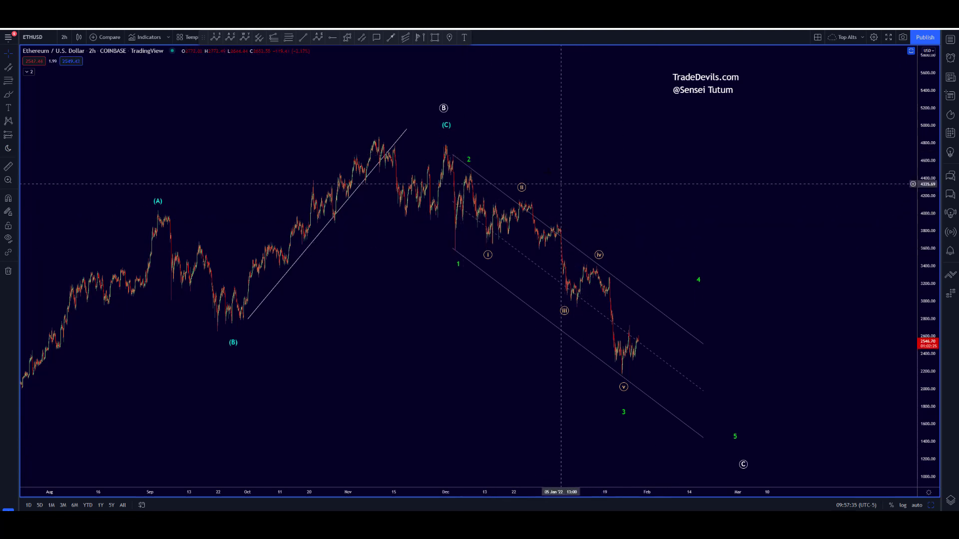
left_click_drag(624, 387, 621, 378)
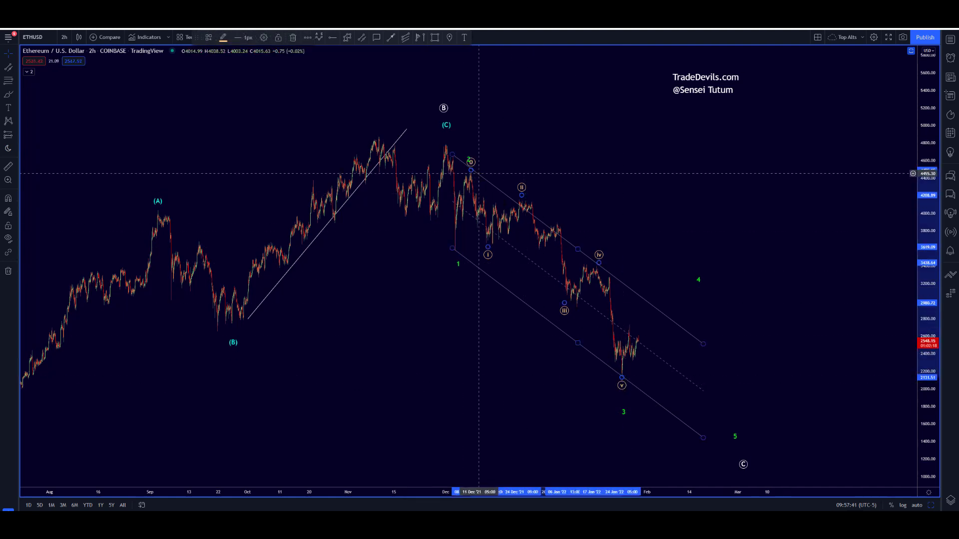
left_click_drag(624, 405, 624, 397)
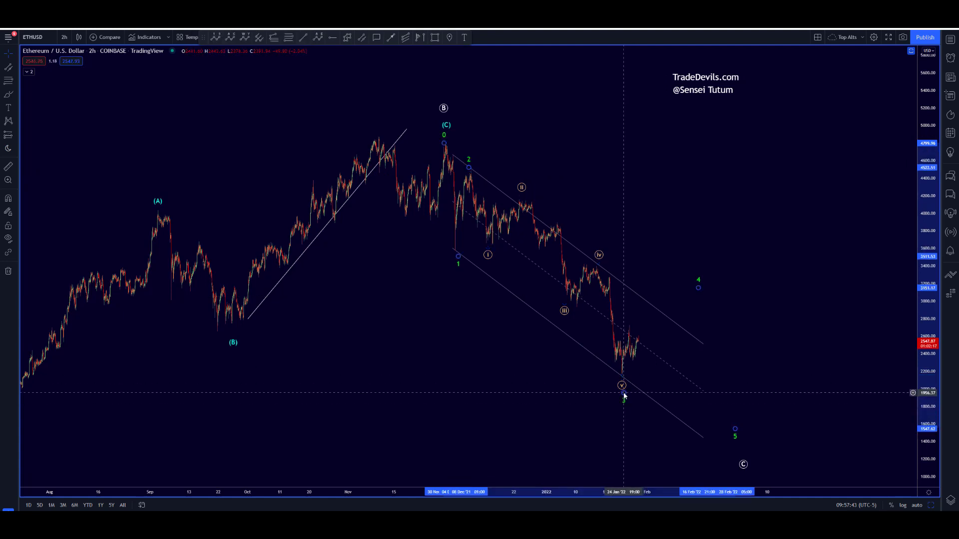
left_click(744, 463)
- Delete the descending parallel channel drawn around the decline from the December high
scroll(500, 380, "down", 1)
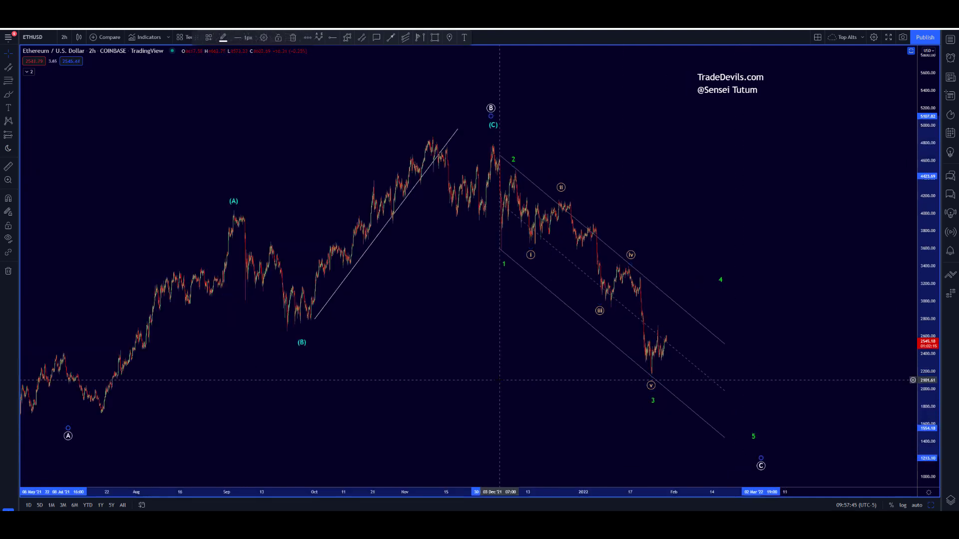
scroll(499, 380, "down", 2)
left_click_drag(621, 437, 597, 430)
scroll(598, 431, "up", 1)
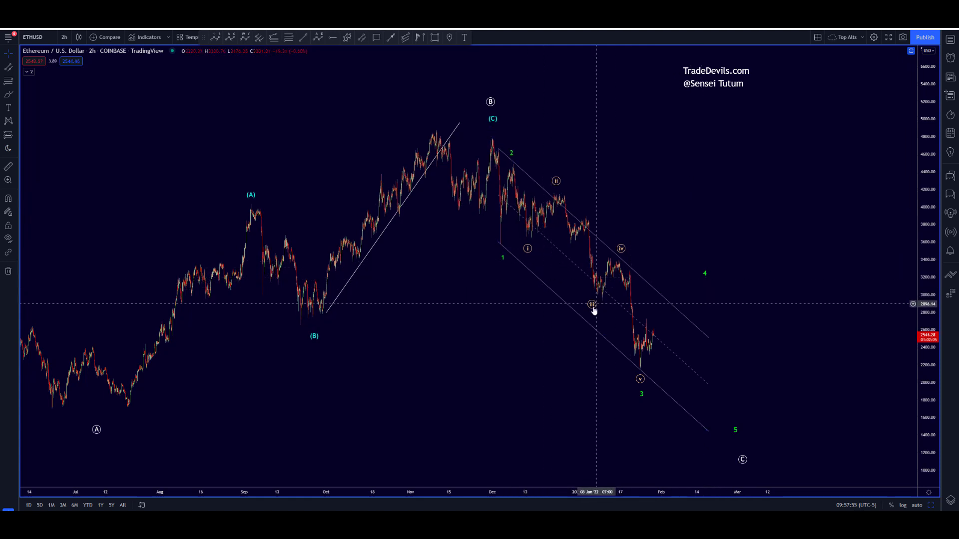
left_click(571, 308)
key("Delete")
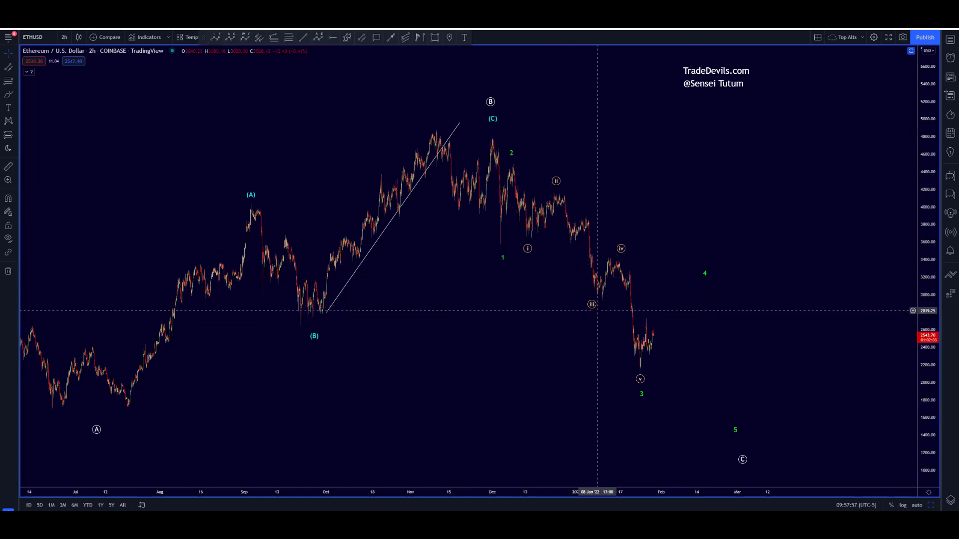
- Remove the circled subwave labels and try moving green wave 3 to about 1710 in mid-February and wave 4 to early March 2022
left_click(592, 306)
key("Delete")
left_click(642, 388)
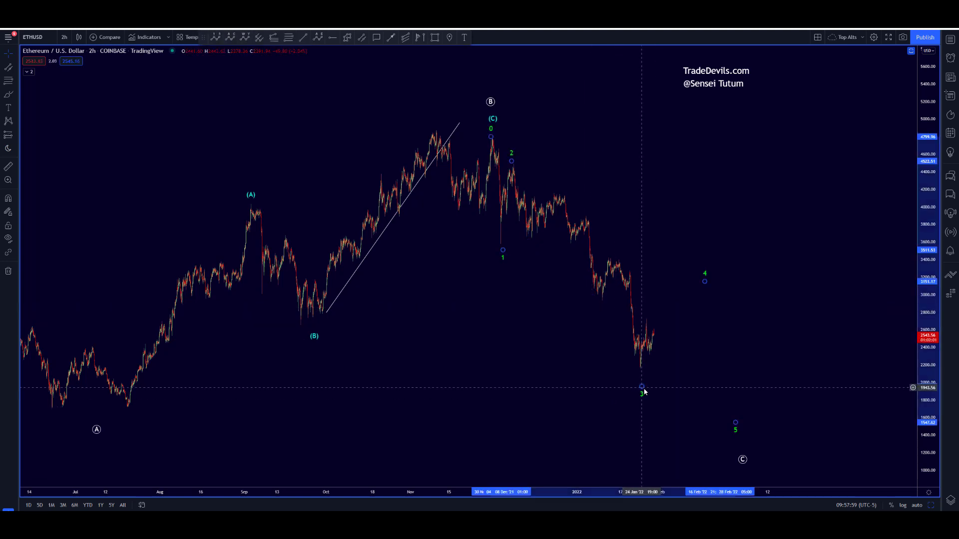
left_click_drag(643, 391, 703, 411)
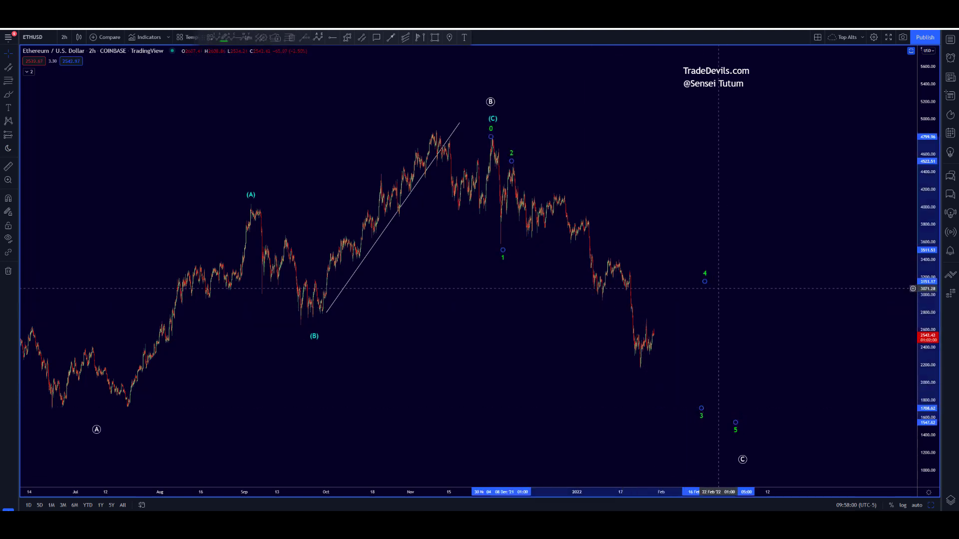
left_click(755, 298)
- Delete the circled i–v subwave count from the decline, keeping the green 1–5 wave labels
scroll(732, 188, "up", 3)
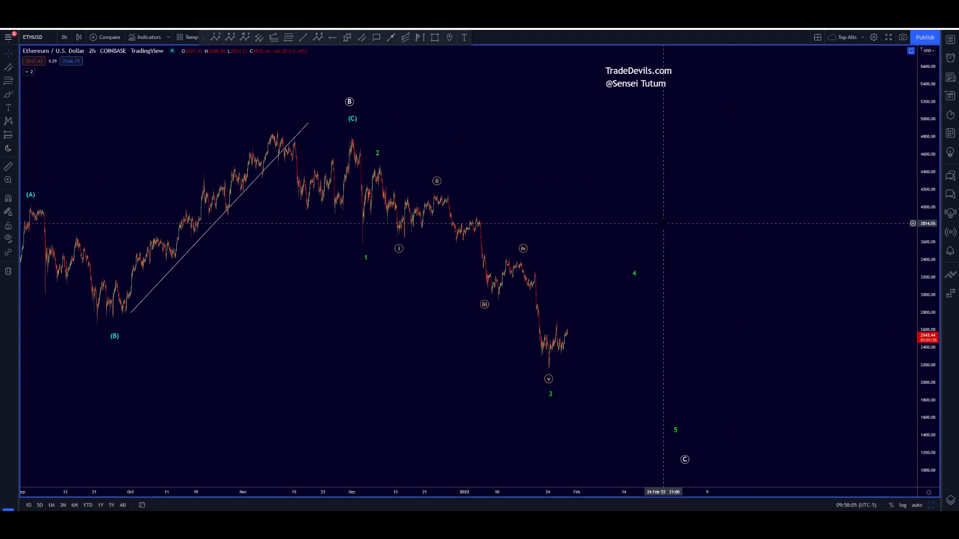
mouse_move(549, 378)
left_mouse_down()
mouse_move(607, 399)
mouse_move(580, 388)
left_mouse_up()
key("Delete")
scroll(590, 255, "up", 2)
left_click_drag(407, 181, 457, 182)
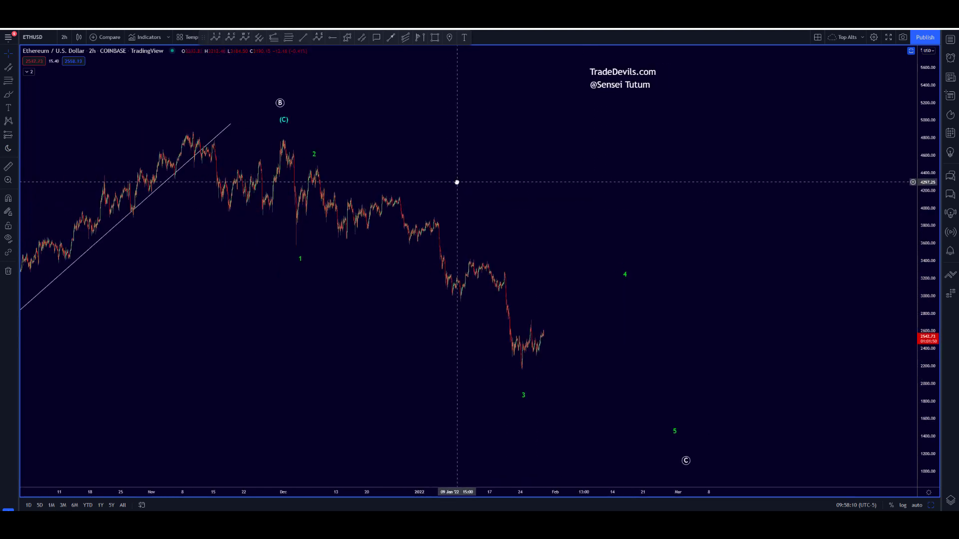
scroll(457, 183, "down", 3)
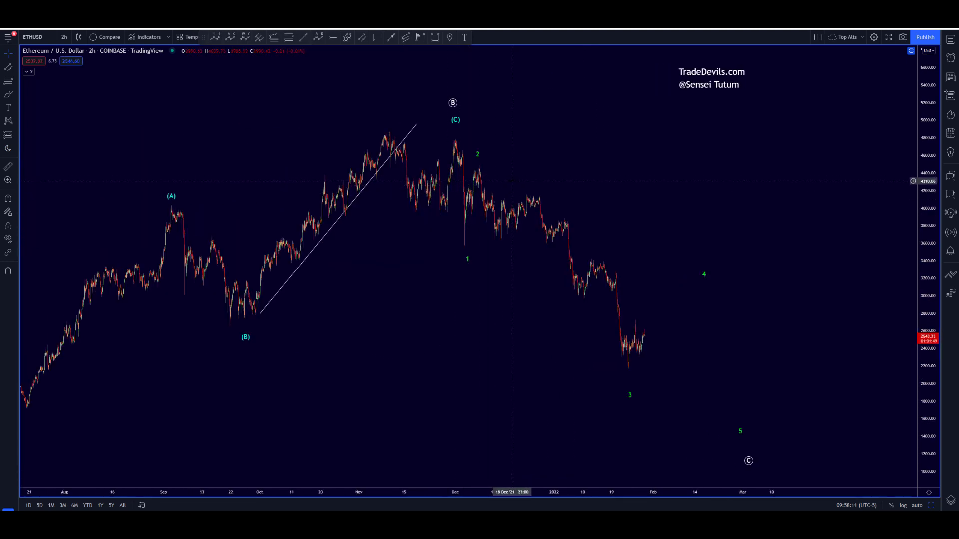
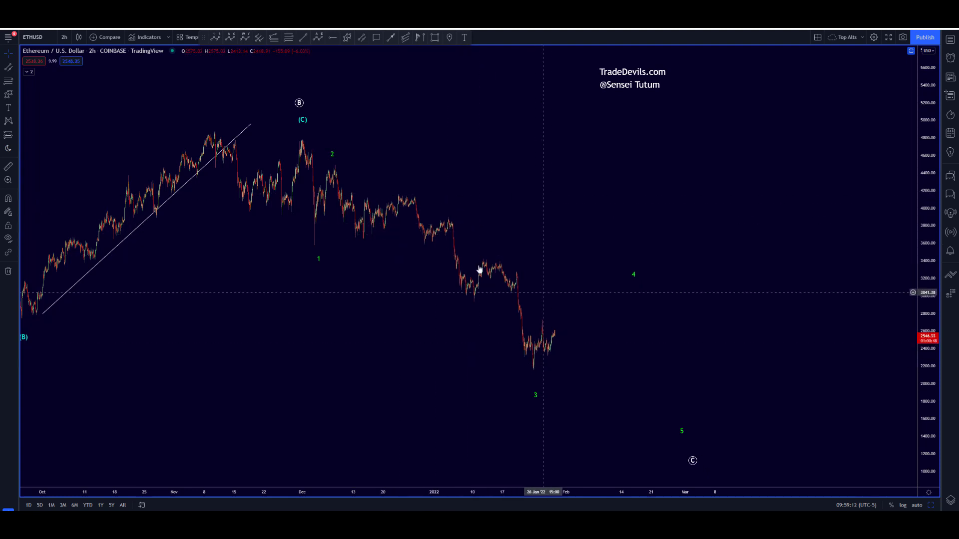
- Examine the broader A–B–C structure back through 2021 and the green 1–5 count on the decline from the December high
left_click_drag(118, 414, 500, 396)
scroll(394, 406, "down", 5)
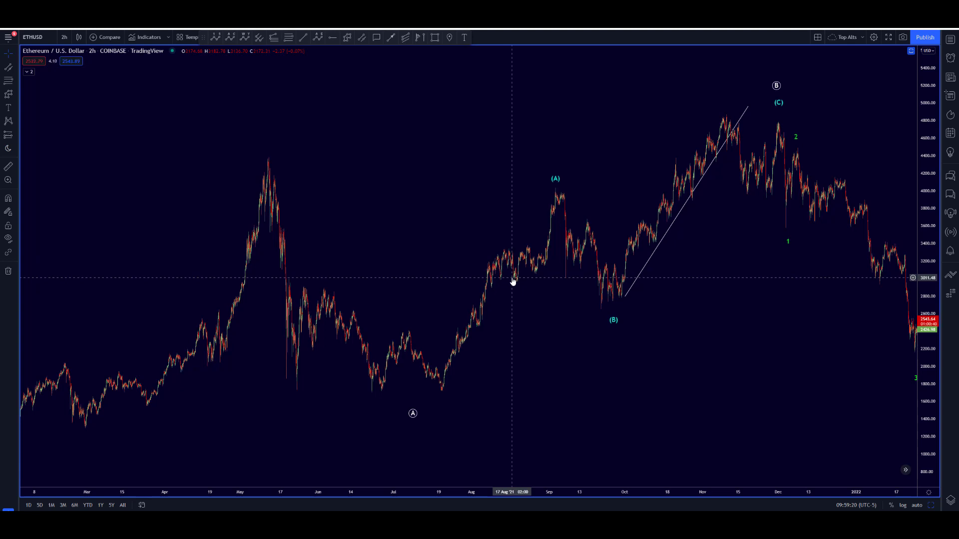
scroll(681, 379, "up", 2)
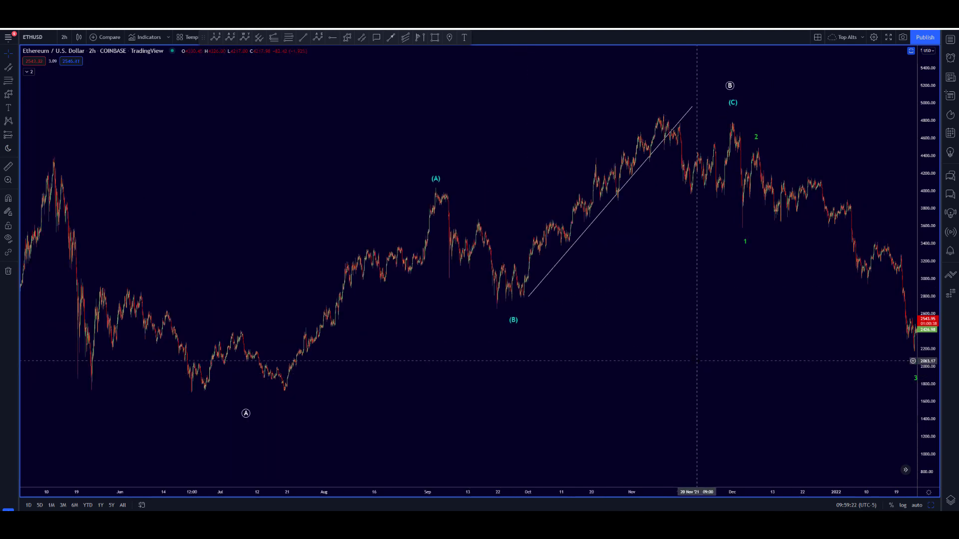
scroll(697, 361, "right", 3)
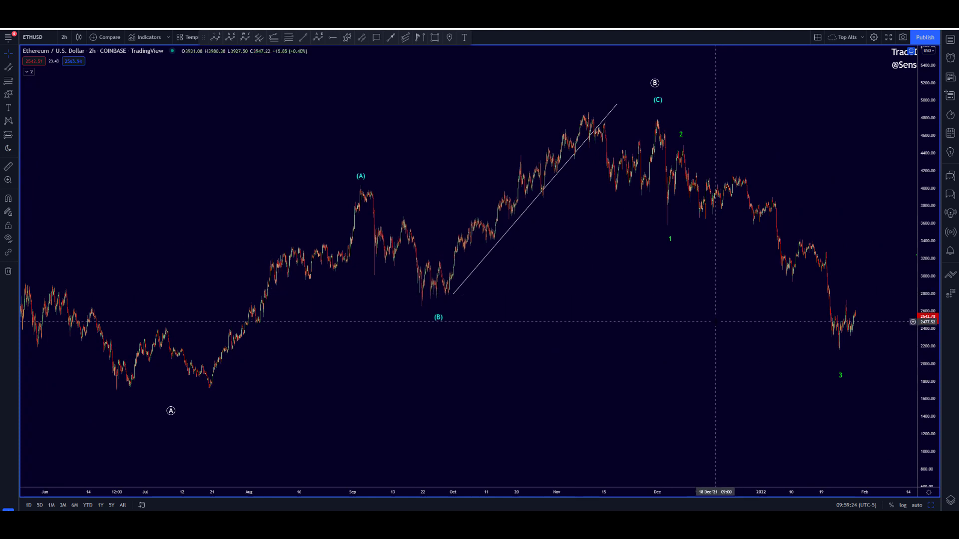
left_click_drag(715, 322, 397, 194)
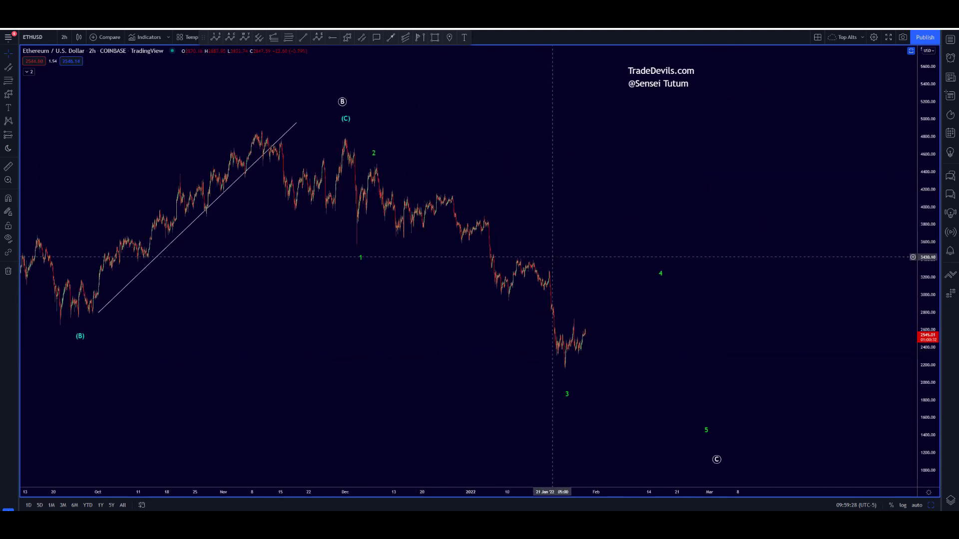
scroll(556, 259, "up", 2)
left_click_drag(487, 190, 590, 199)
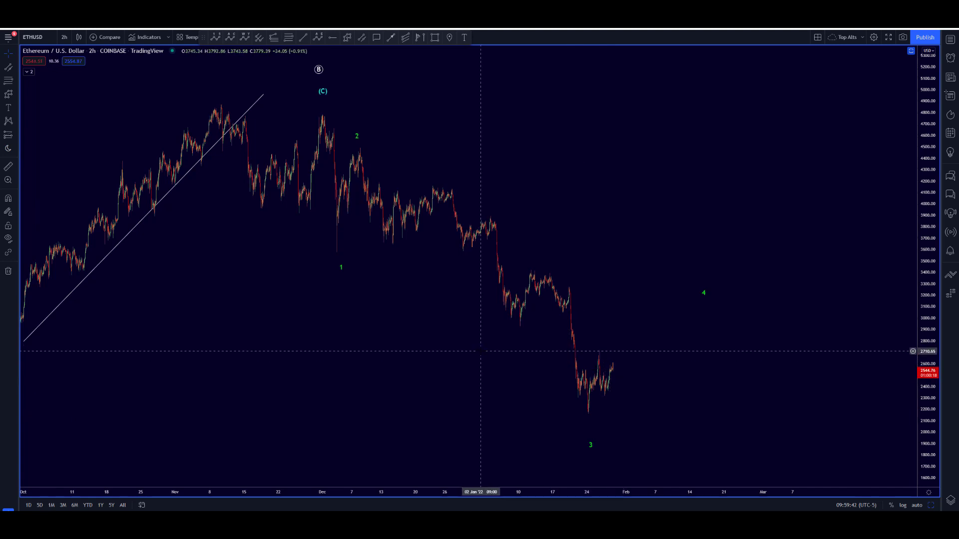
scroll(480, 351, "down", 2)
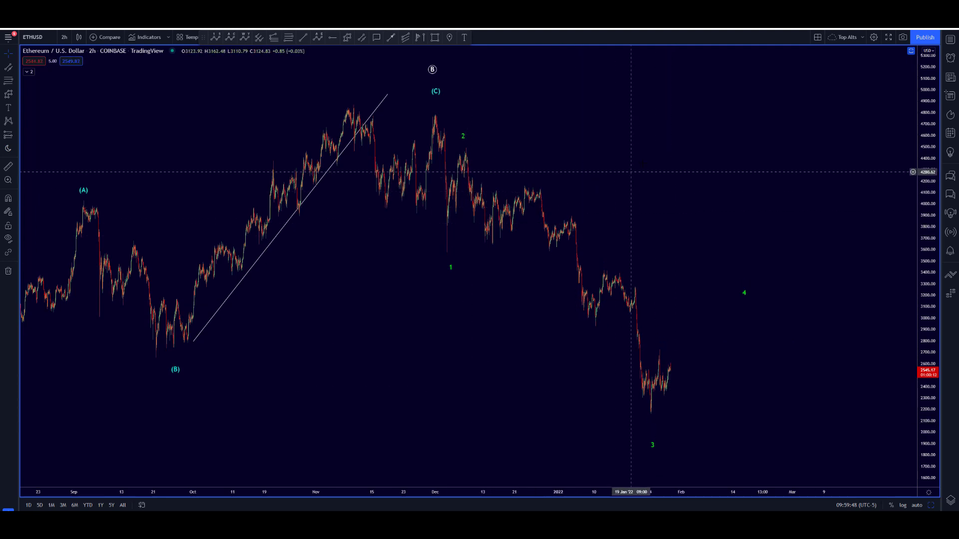
left_click_drag(647, 168, 649, 181)
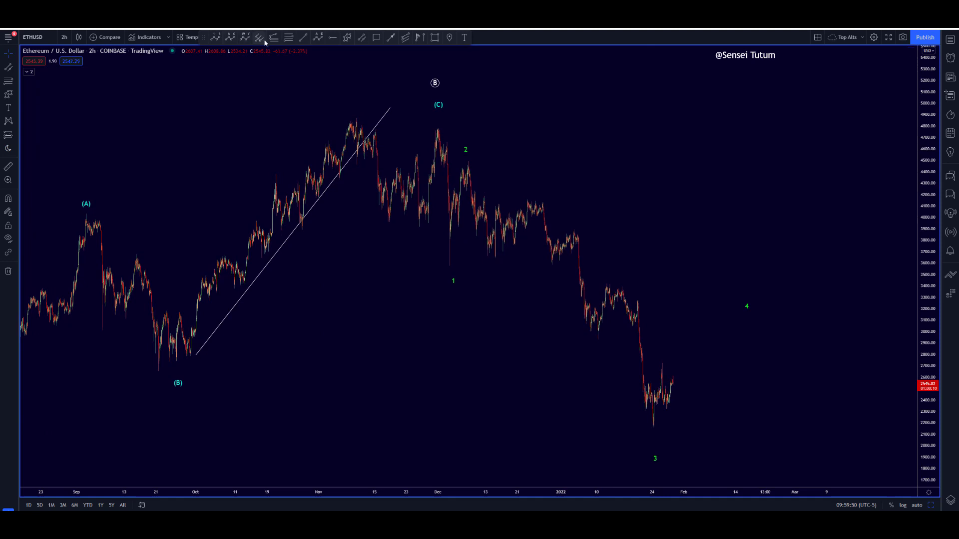
- Draw an Elliott impulse wave from about 4162 in late December through 3571, 3919, 2901 and 3410 to about 2126 under the January low
left_click(215, 37)
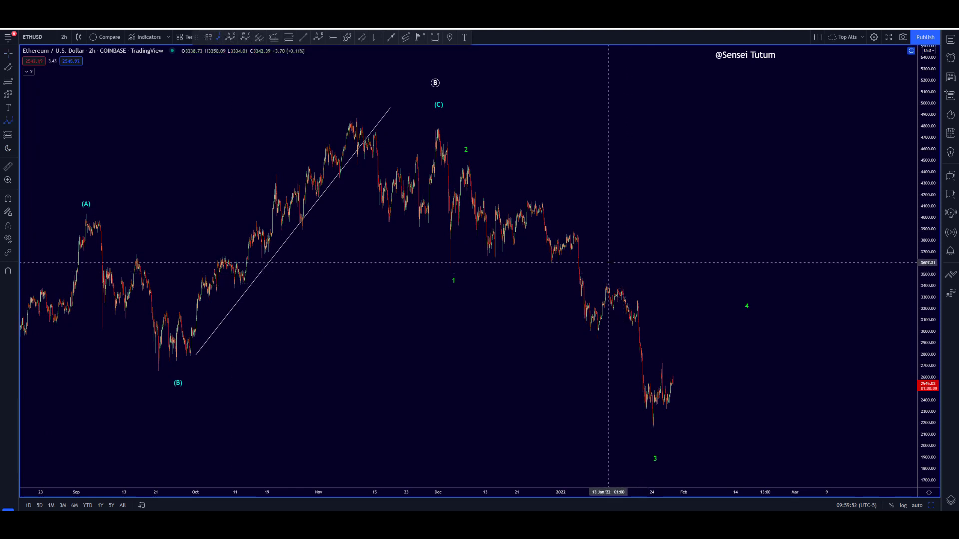
left_click(528, 199)
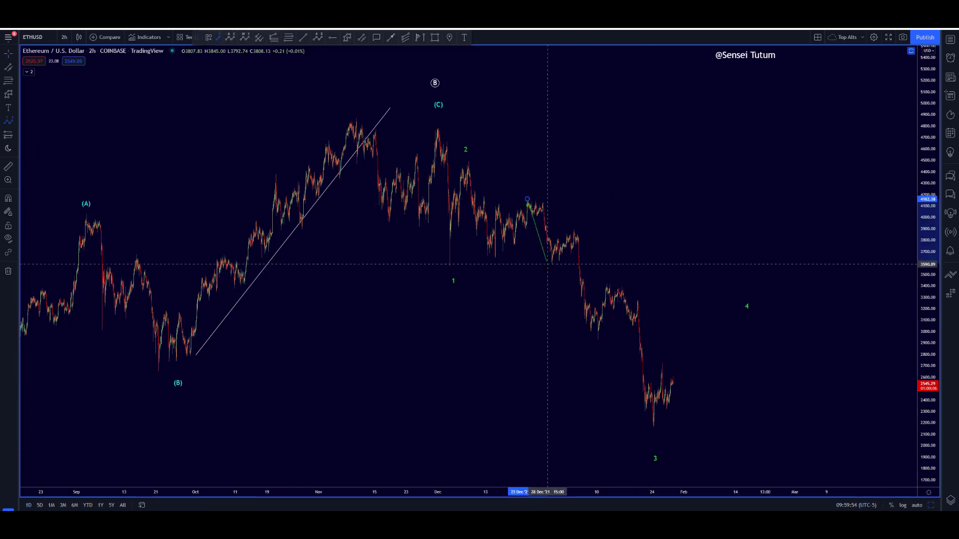
left_click(547, 267)
left_click(577, 226)
left_click(595, 343)
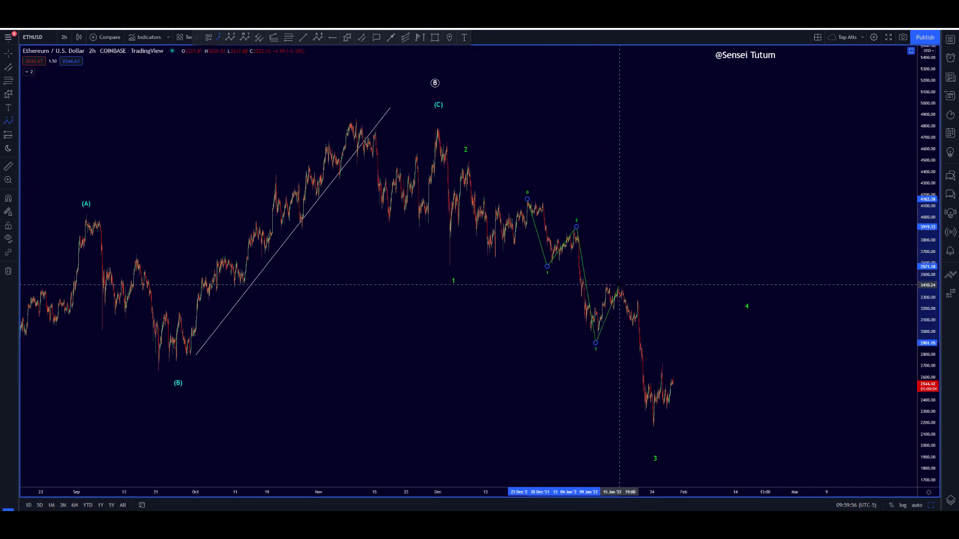
left_click(619, 285)
left_click(654, 432)
- Hide the connecting wave line of the new impulse count and set its degree to Micro
double_click(654, 433)
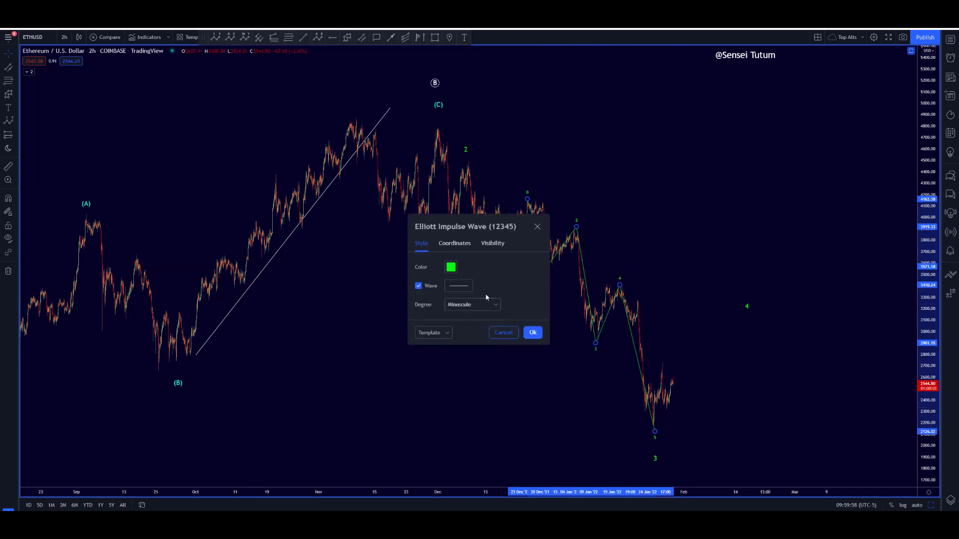
left_click(419, 286)
left_click(456, 305)
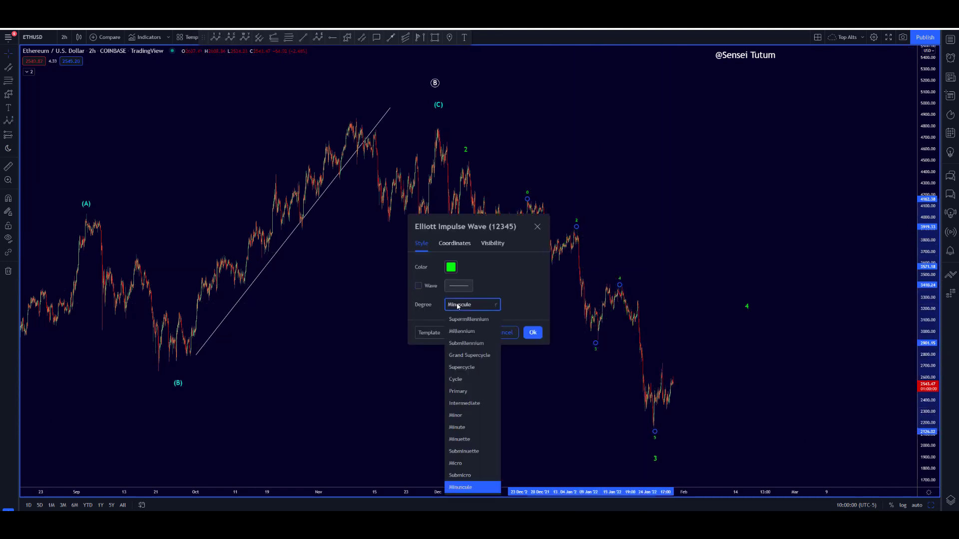
left_click(464, 475)
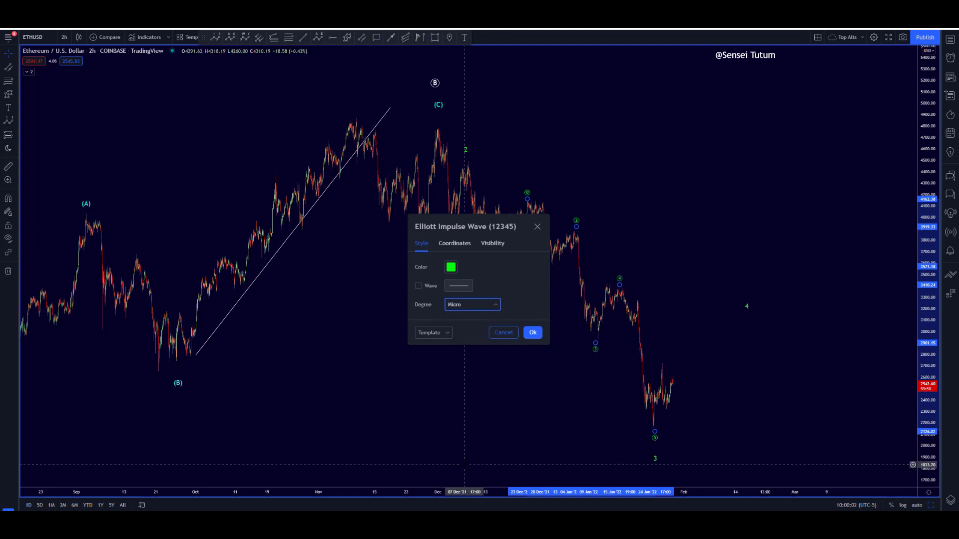
- Try a medium green and a dark teal for the circled Micro wave labels
left_click(450, 267)
left_click(470, 292)
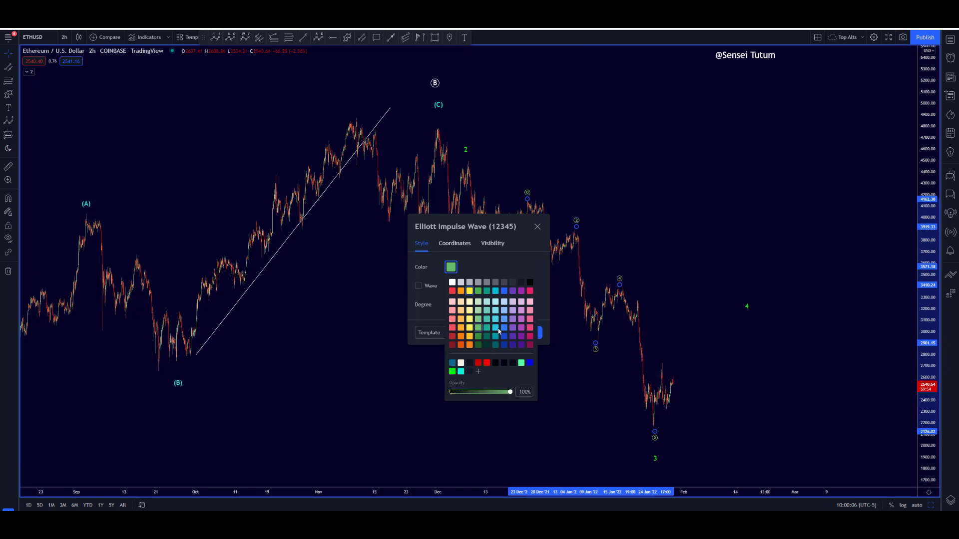
left_click(617, 228)
left_click(597, 348)
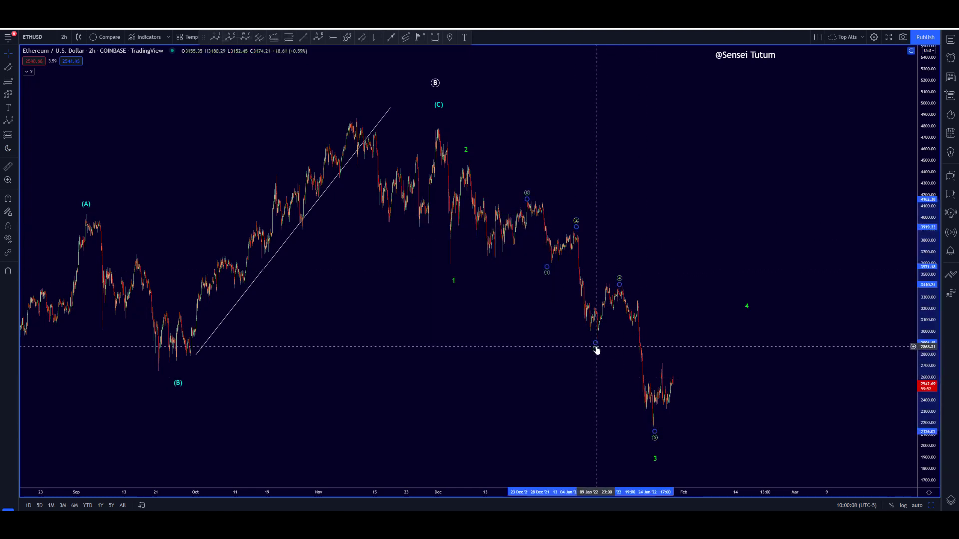
double_click(596, 350)
left_click(452, 268)
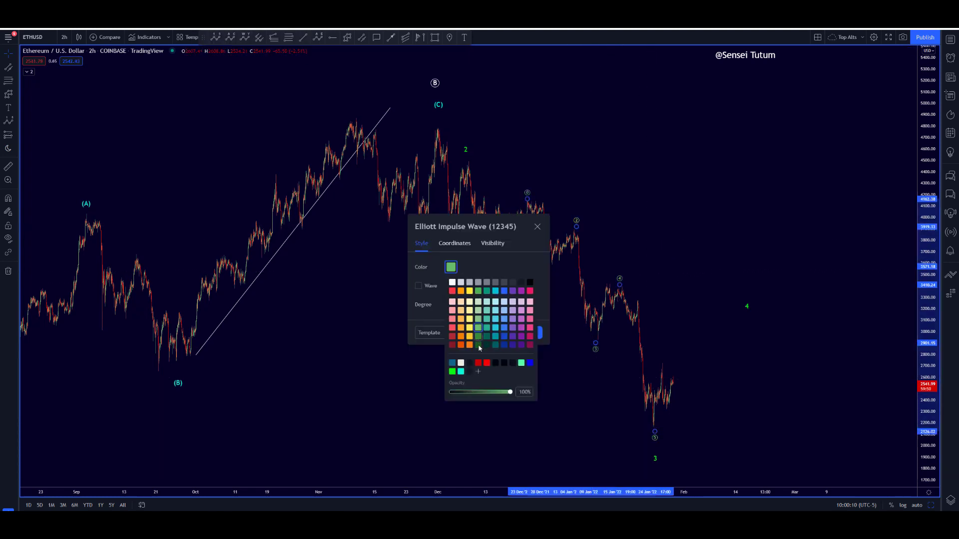
left_click(487, 345)
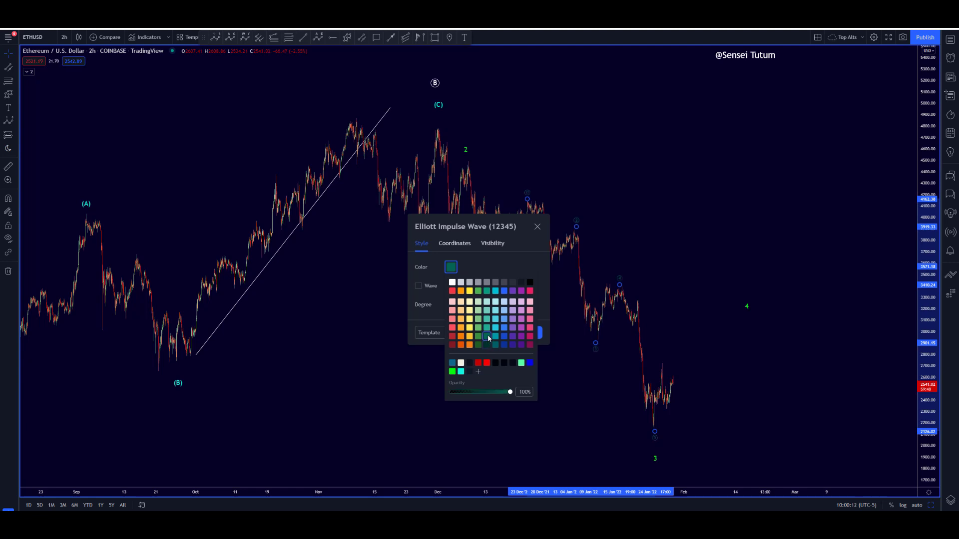
left_click(689, 231)
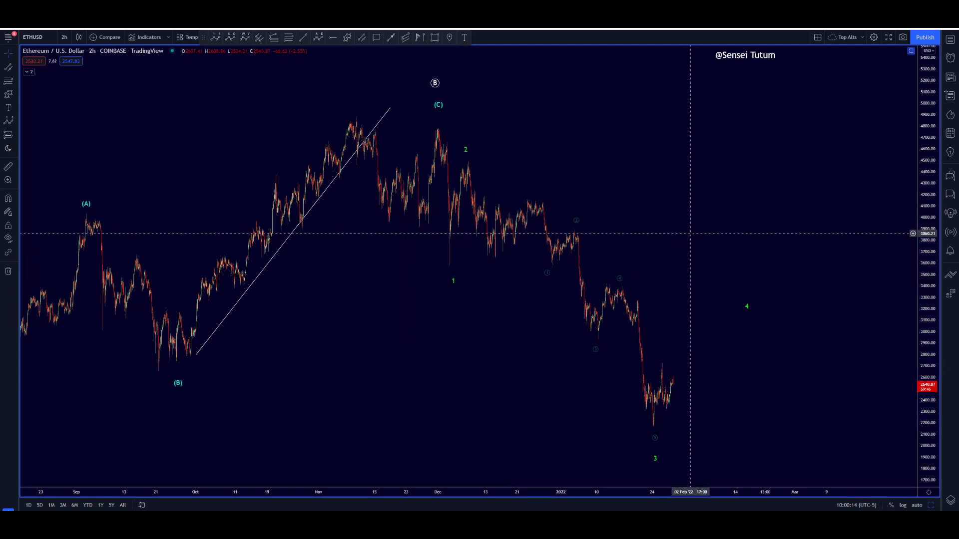
left_click_drag(690, 231, 649, 231)
- Recolour the circled Micro wave labels on the January decline to light teal
left_click(572, 346)
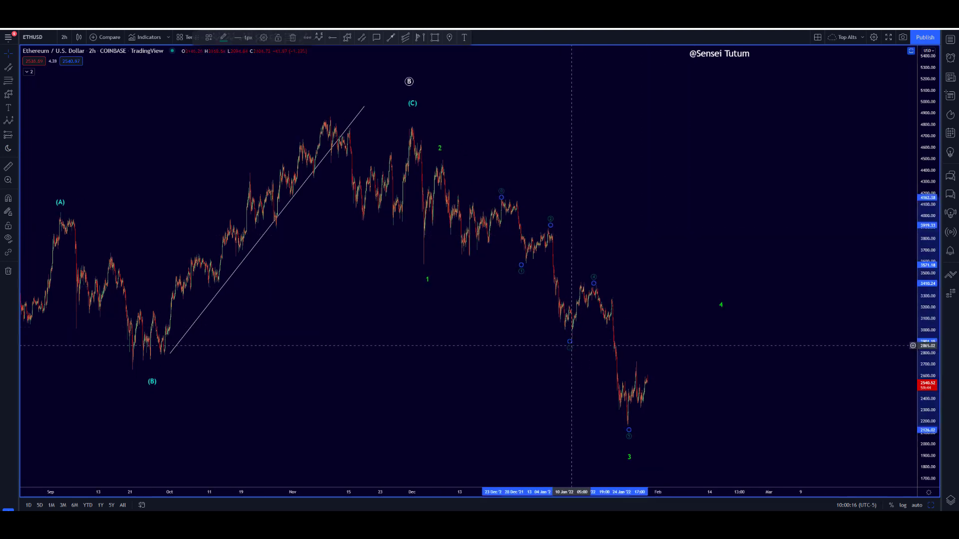
left_click(570, 345)
left_click(571, 348)
double_click(571, 352)
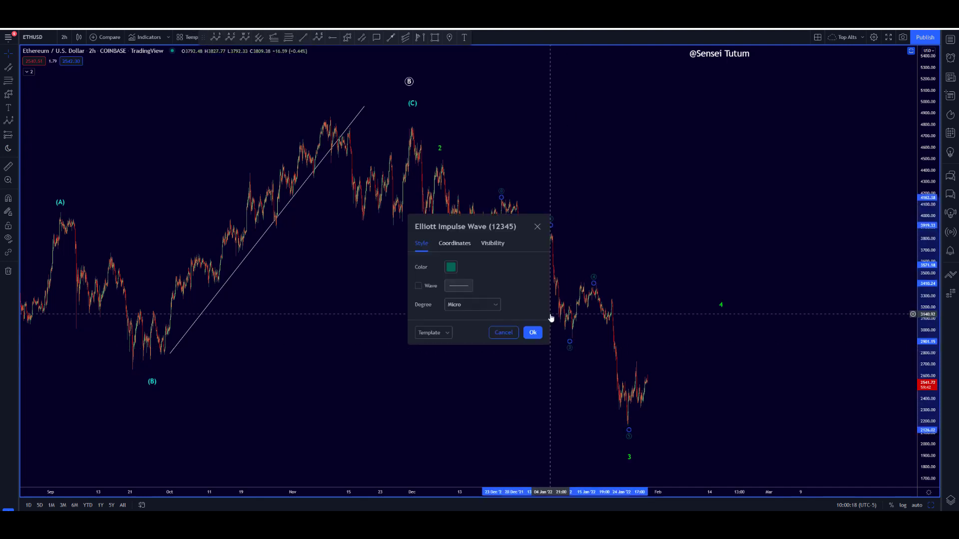
left_click(451, 268)
left_click(492, 311)
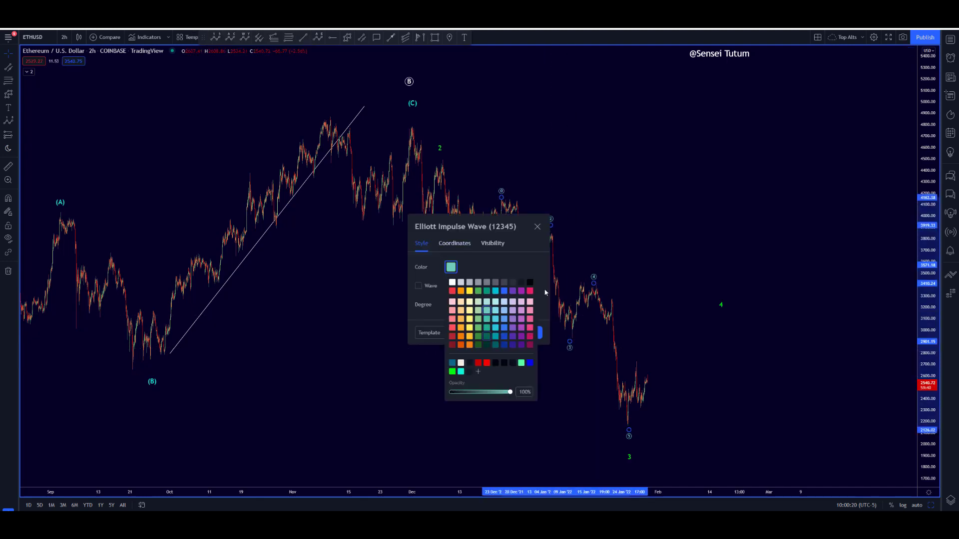
left_click(694, 314)
scroll(677, 290, "up", 2)
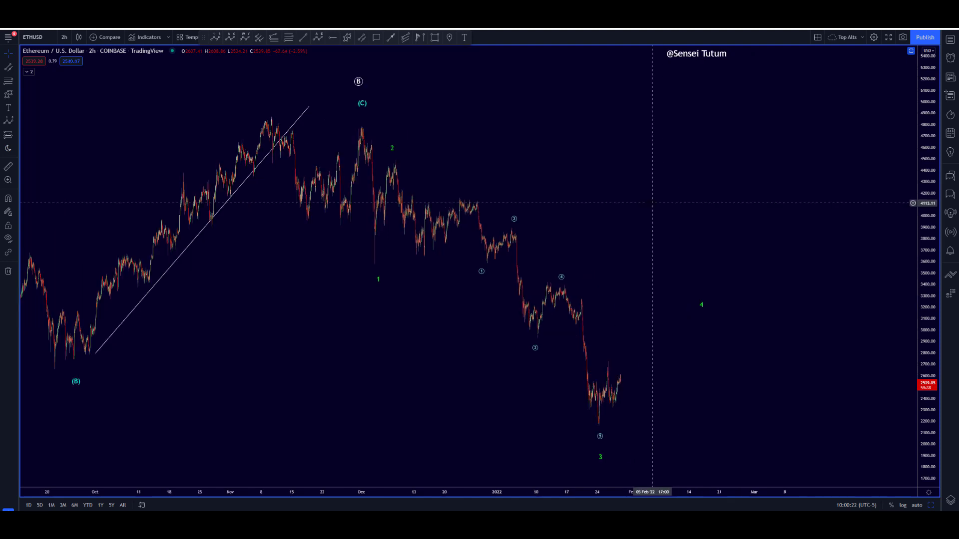
- Move the green wave 3 label to about 1974 and the green wave 4 label to about 3235, both in early March 2022
left_click(584, 453)
left_click(584, 452)
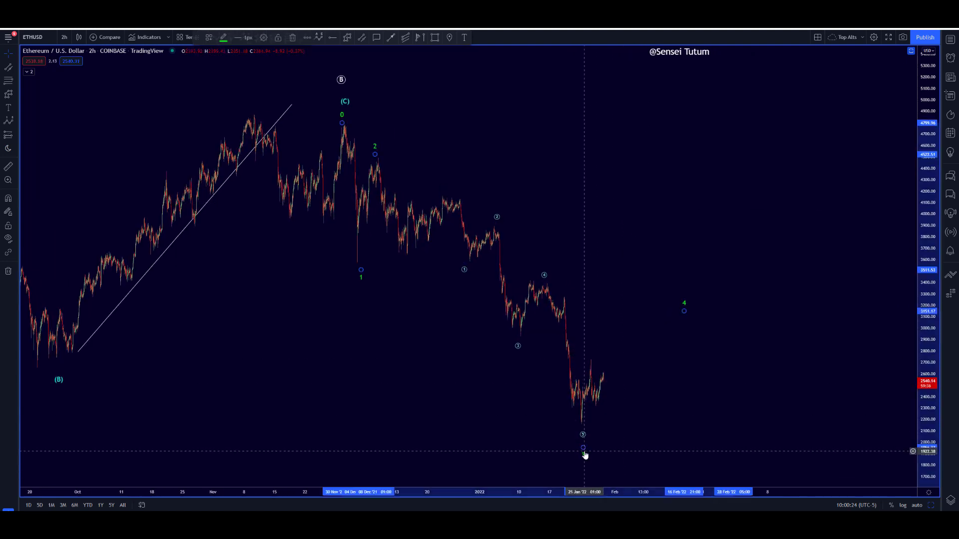
left_click(584, 451)
left_click_drag(584, 453, 768, 448)
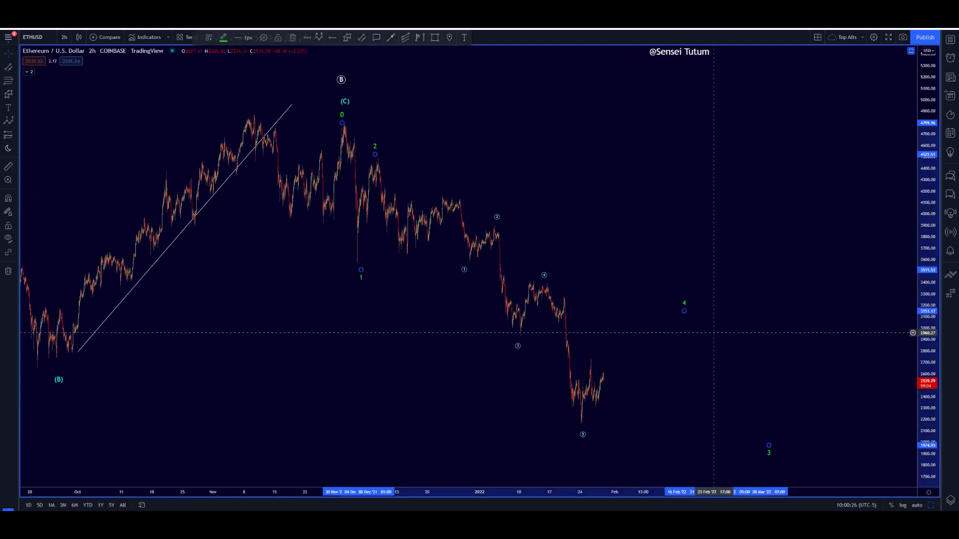
left_click_drag(685, 304, 775, 302)
left_click(721, 246)
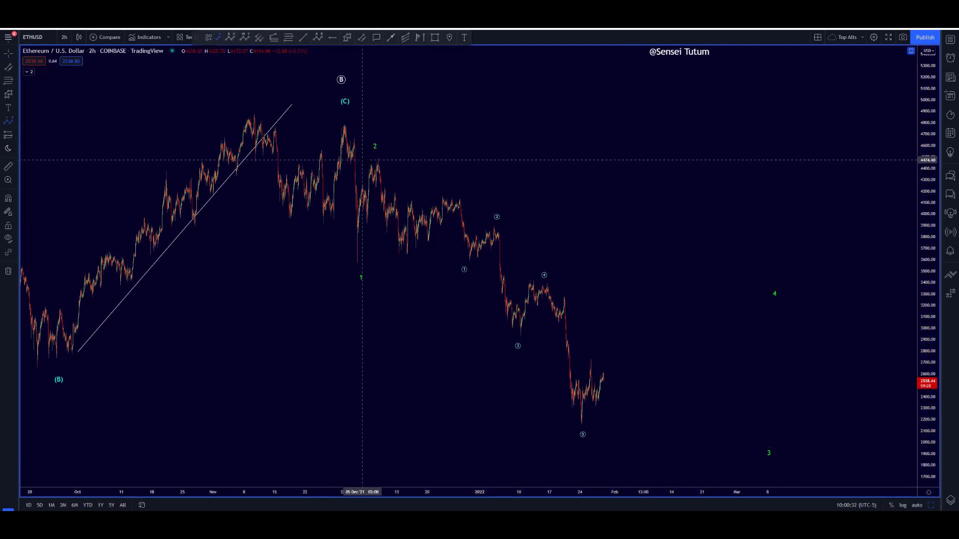
- Draw a larger impulse count from the green wave 2 high through about 3577, 4119, 1925 and 3128 to about 1948 in late February
left_click(377, 161)
left_click(405, 262)
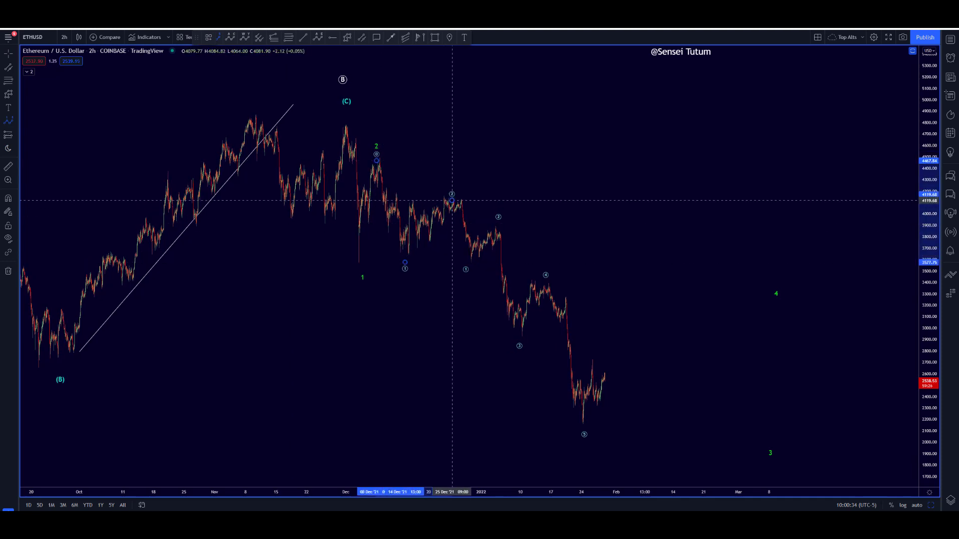
left_click(452, 200)
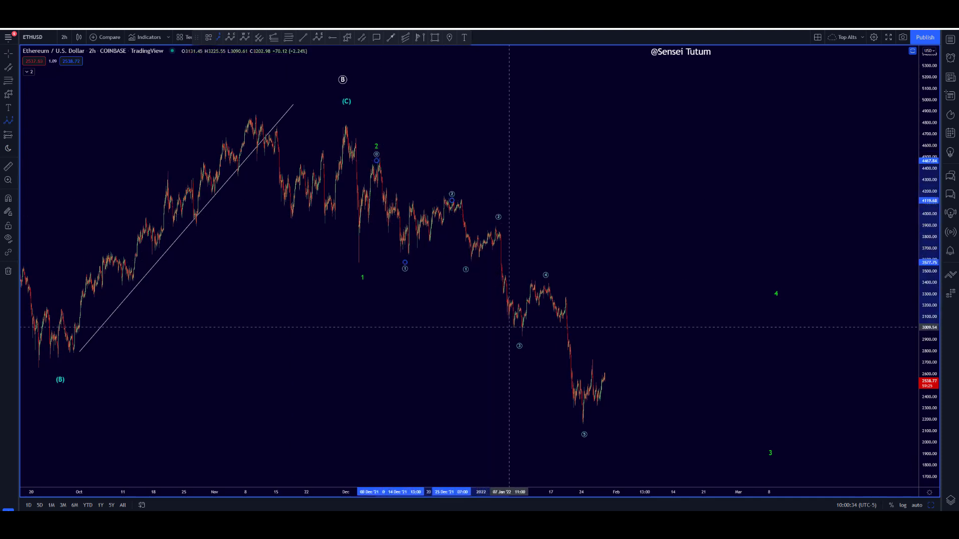
left_click(581, 451)
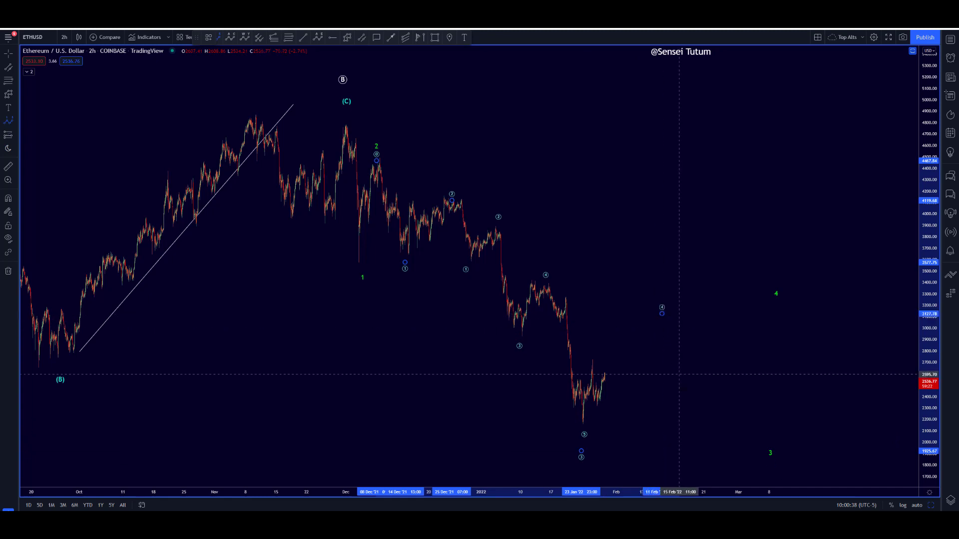
double_click(725, 449)
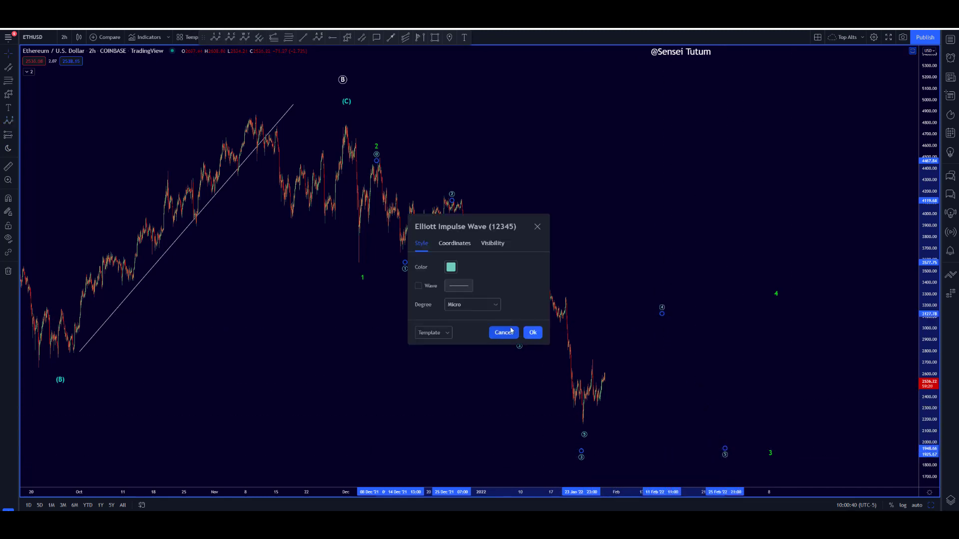
- Try blue for the labels of the larger impulse count
left_click(450, 267)
left_click(504, 292)
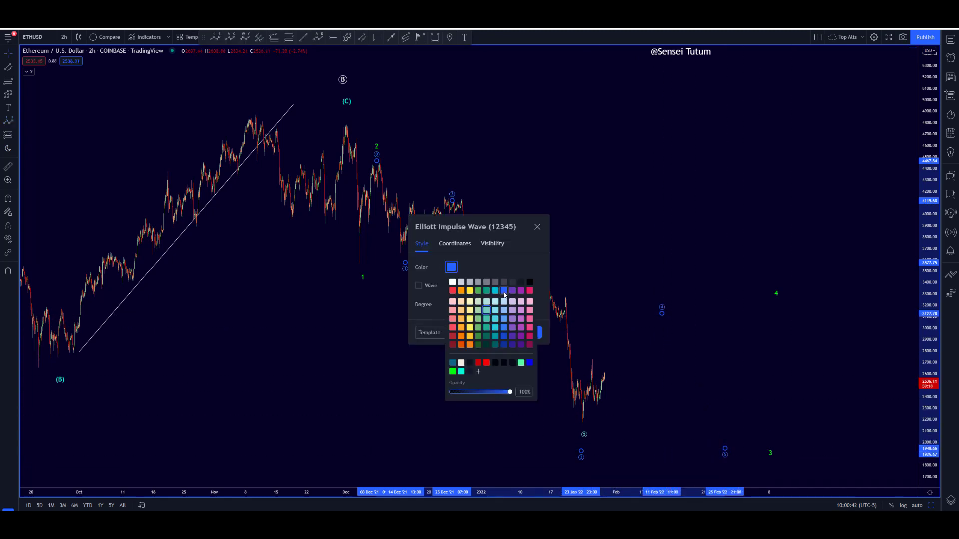
left_click(750, 357)
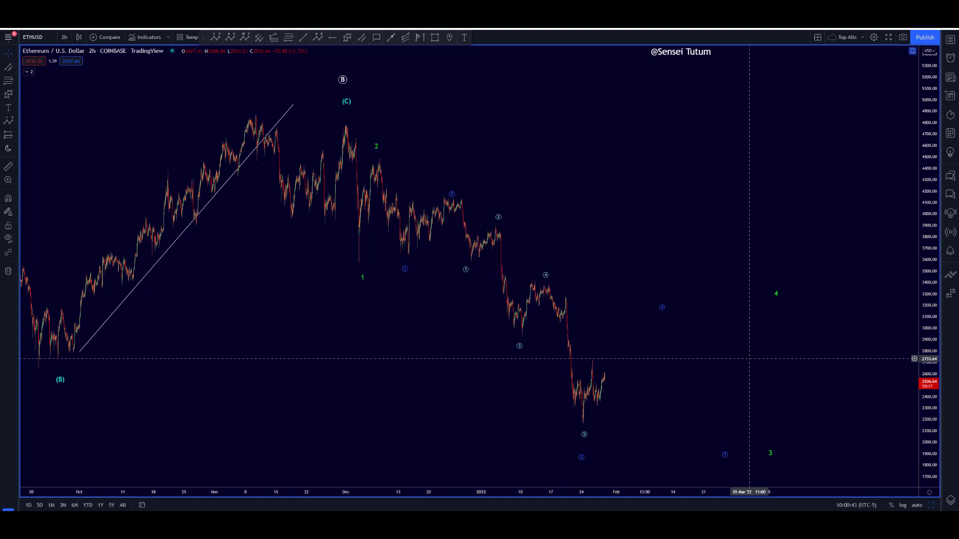
- Set the larger impulse count's colour to white and its degree to Subminuette
double_click(662, 312)
left_click(449, 269)
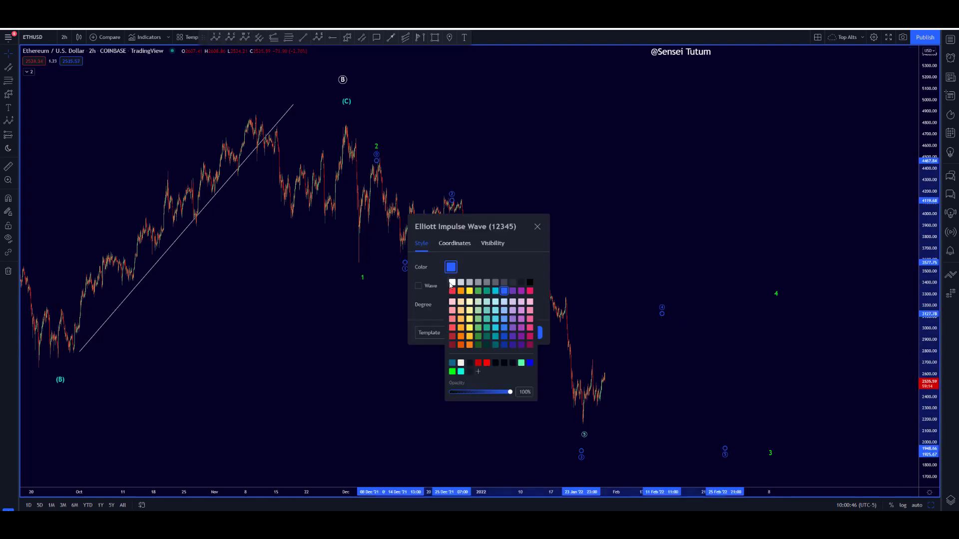
left_click(452, 283)
left_click(471, 305)
left_click(464, 451)
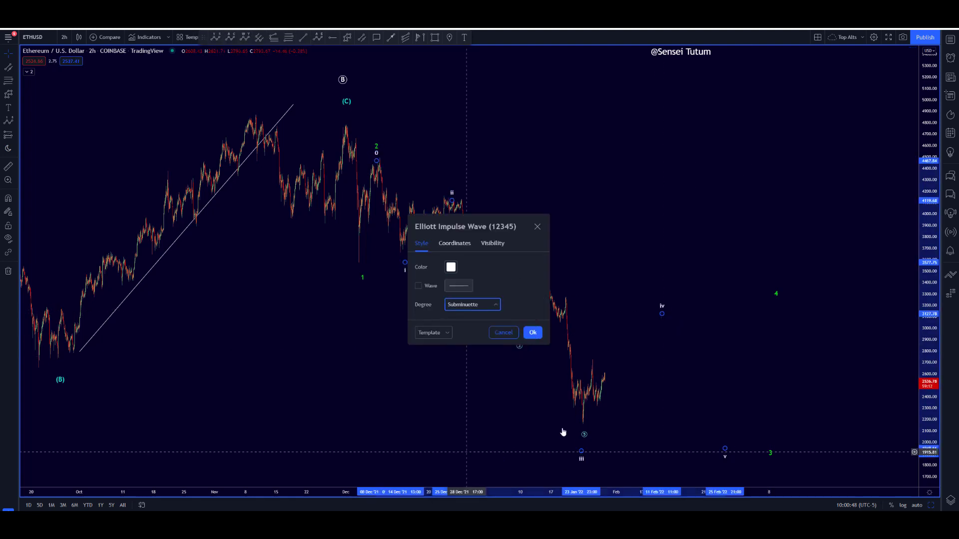
key("Return")
- Nudge the white wave iv label slightly lower and further out, to about 3080 in mid-February
double_click(586, 436)
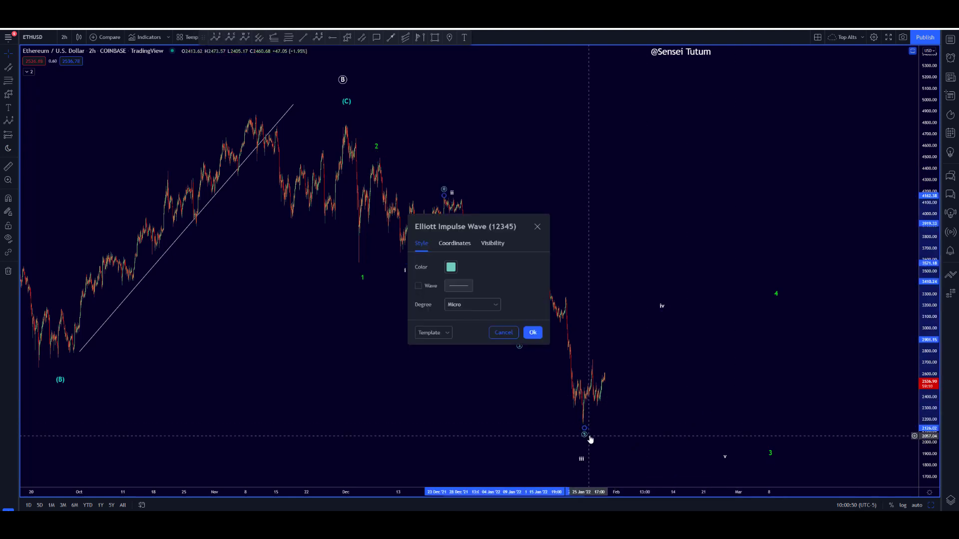
left_click(642, 400)
mouse_move(659, 309)
left_mouse_down()
mouse_move(673, 330)
mouse_move(672, 320)
left_mouse_up()
scroll(679, 352, "down", 2)
left_click_drag(724, 387, 634, 352)
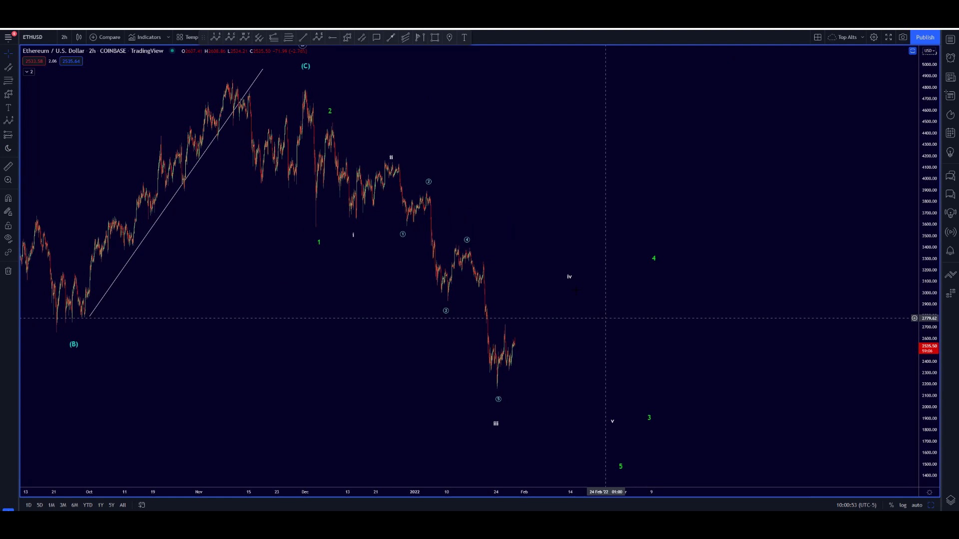
- Move the green wave 4 label down to about 3075 around 11 March and wave 5 further out to about 1650
left_click(655, 259)
left_click_drag(656, 259, 660, 284)
left_click_drag(622, 457, 749, 449)
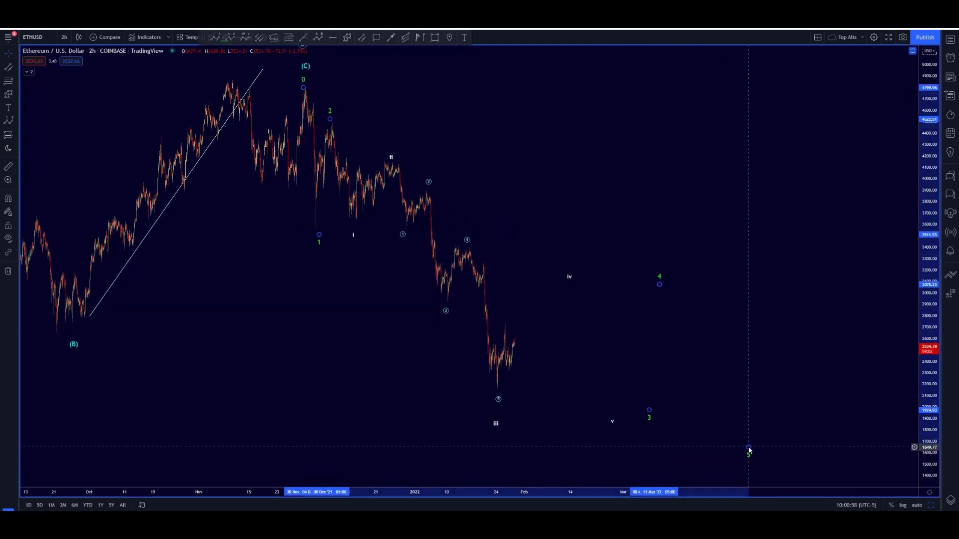
- Lower the white wave iv point to about 3047 in mid-February and place wave iii at about 1972 around 25 January
scroll(749, 450, "down", 4)
left_click_drag(925, 266, 817, 439)
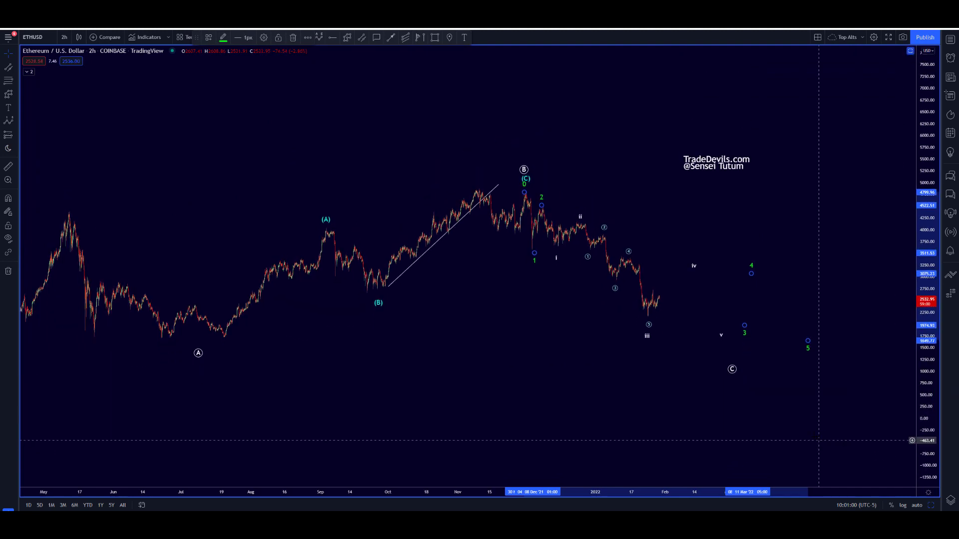
left_click_drag(657, 393, 626, 392)
left_click_drag(917, 382, 917, 328)
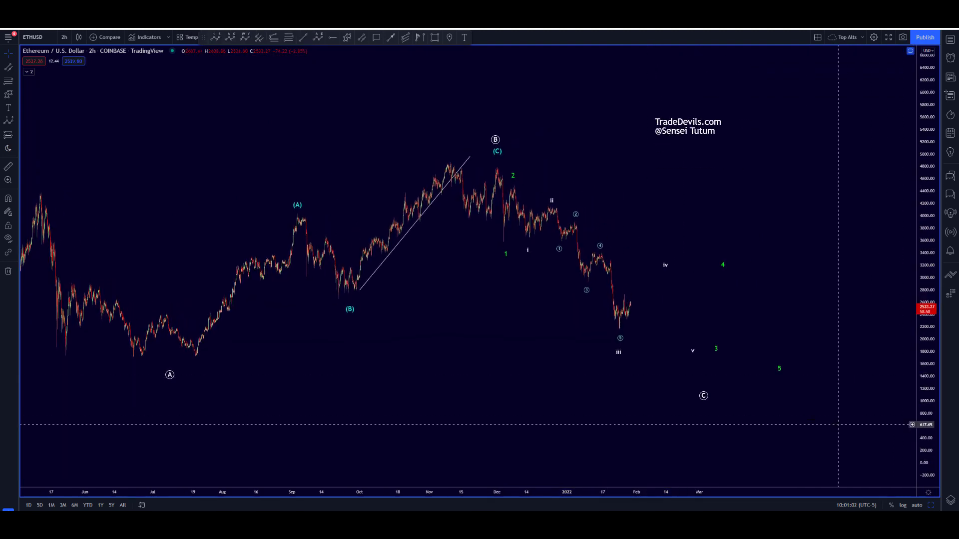
left_click_drag(802, 412, 735, 403)
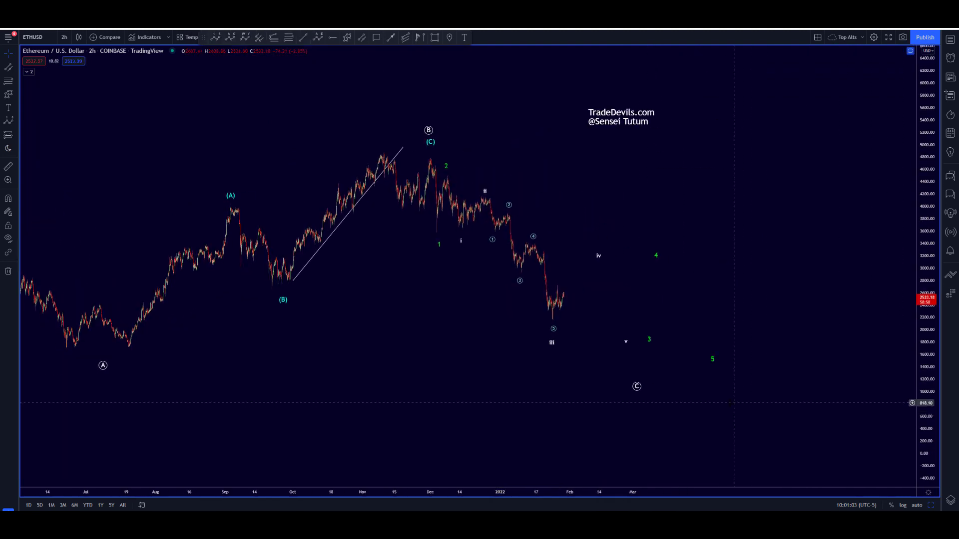
double_click(600, 256)
left_click_drag(611, 273, 595, 263)
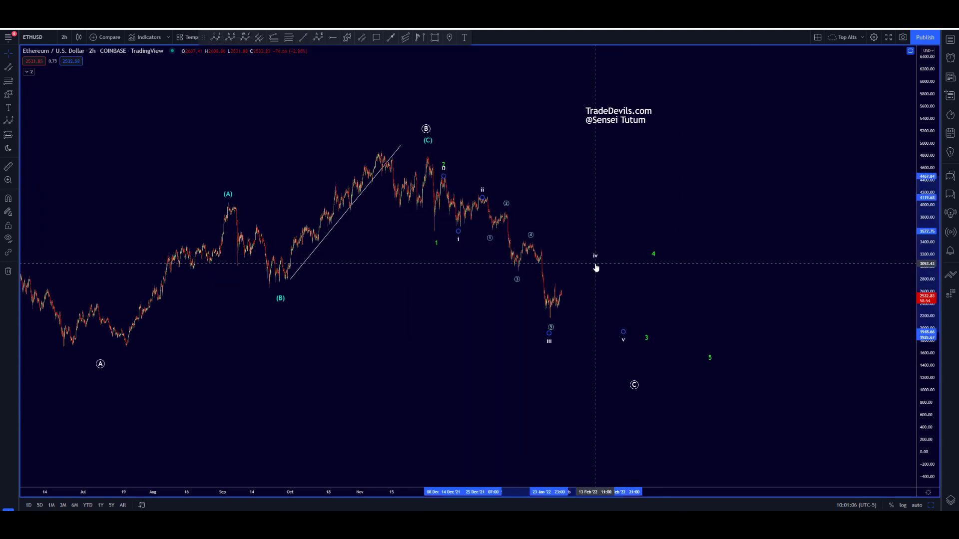
left_click(596, 266)
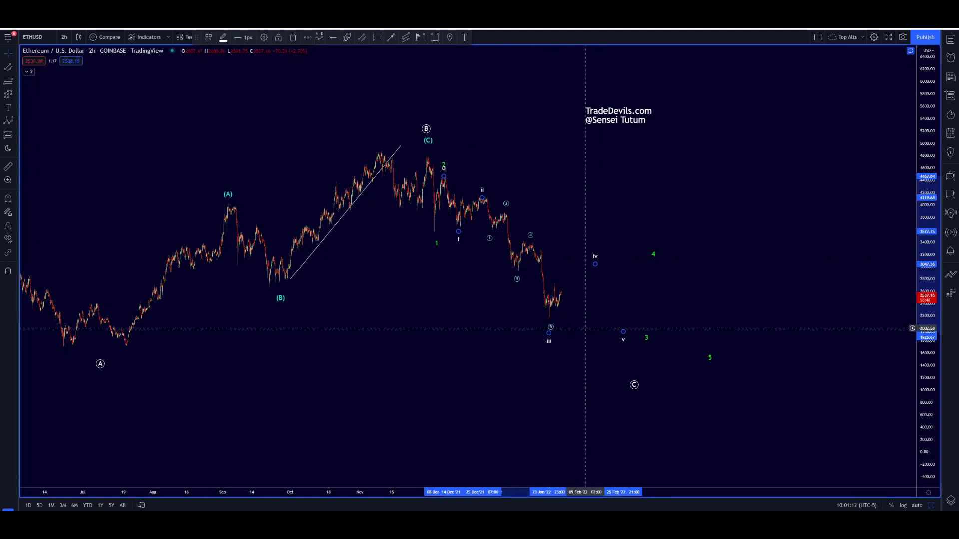
left_click_drag(549, 334, 552, 336)
left_click(550, 322)
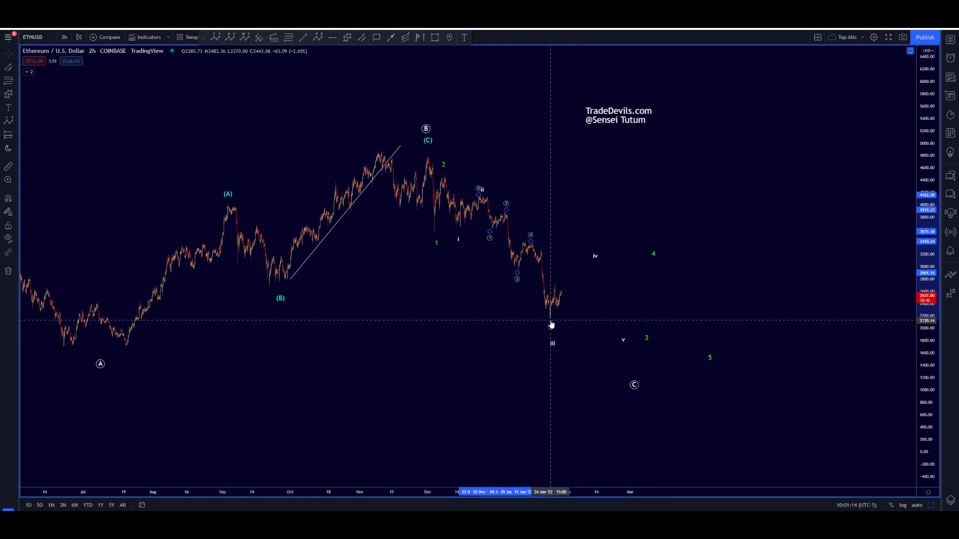
left_click(553, 337)
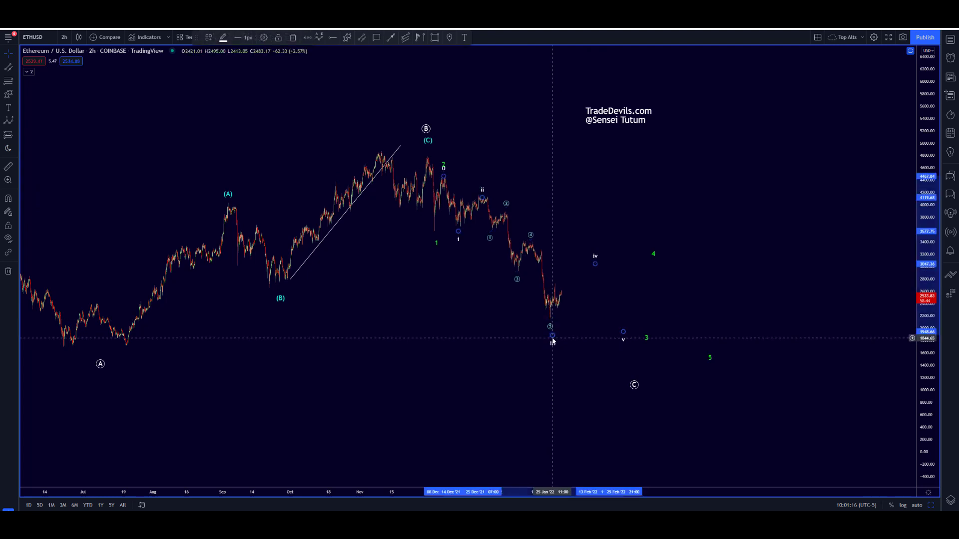
left_click_drag(553, 338, 552, 330)
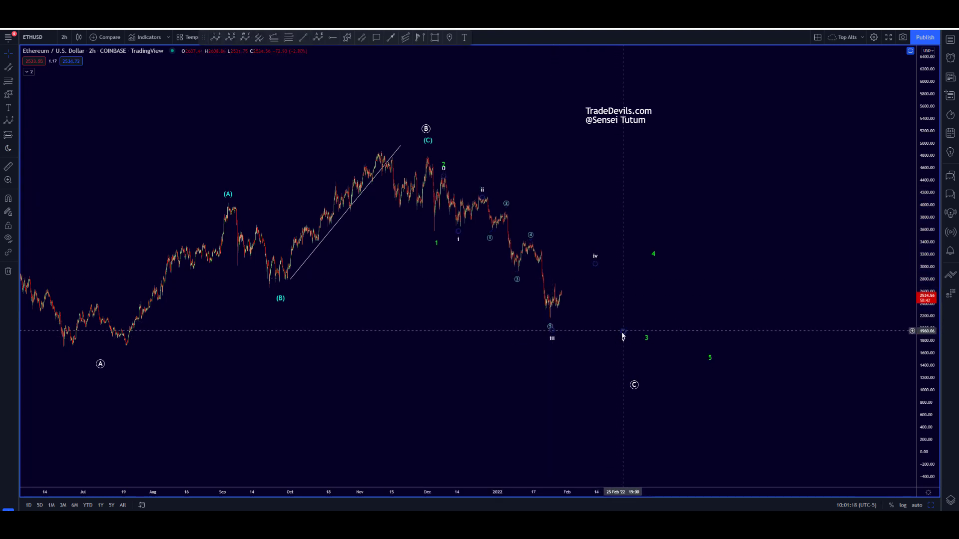
- Lower the white wave v point to about 1583 in late February and wave iv to about 3017
left_click_drag(623, 332, 622, 348)
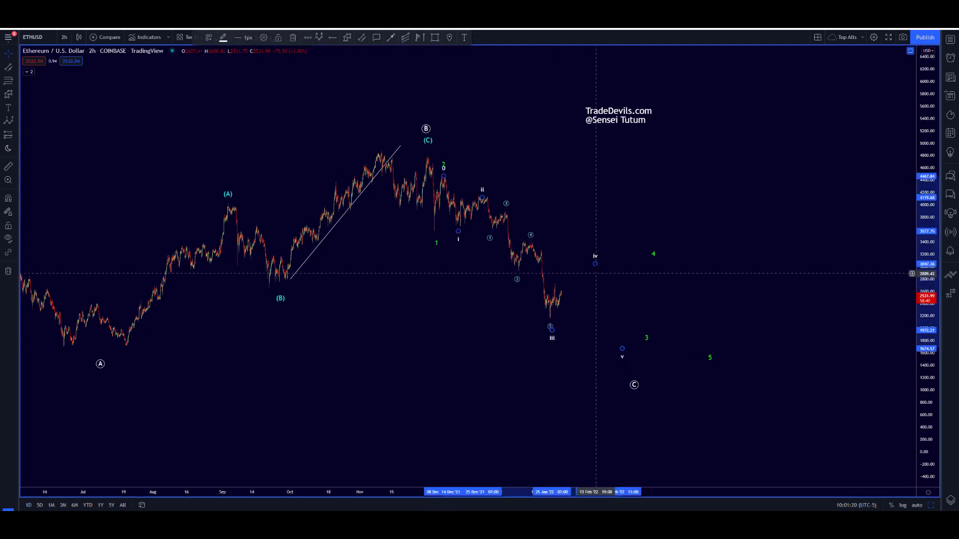
left_click_drag(595, 264, 595, 266)
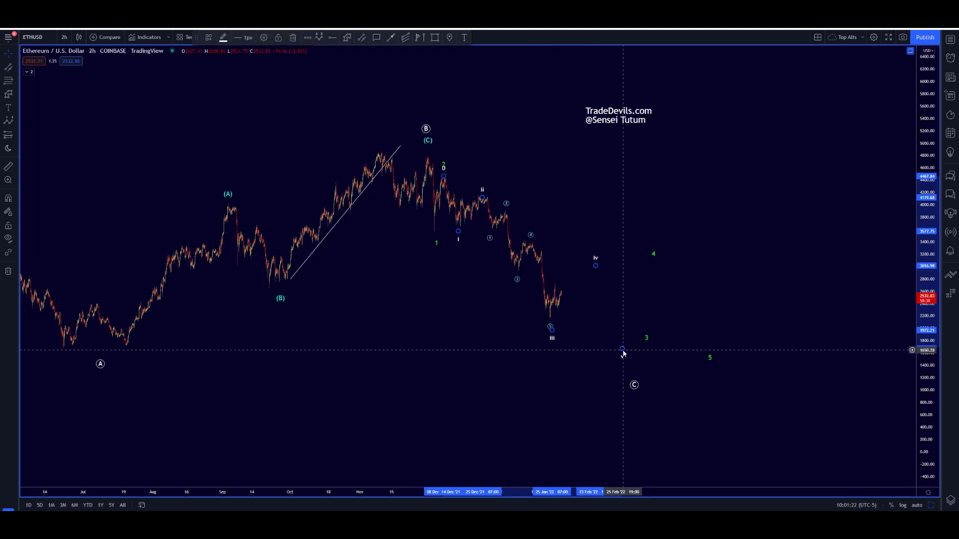
left_click_drag(623, 354, 626, 359)
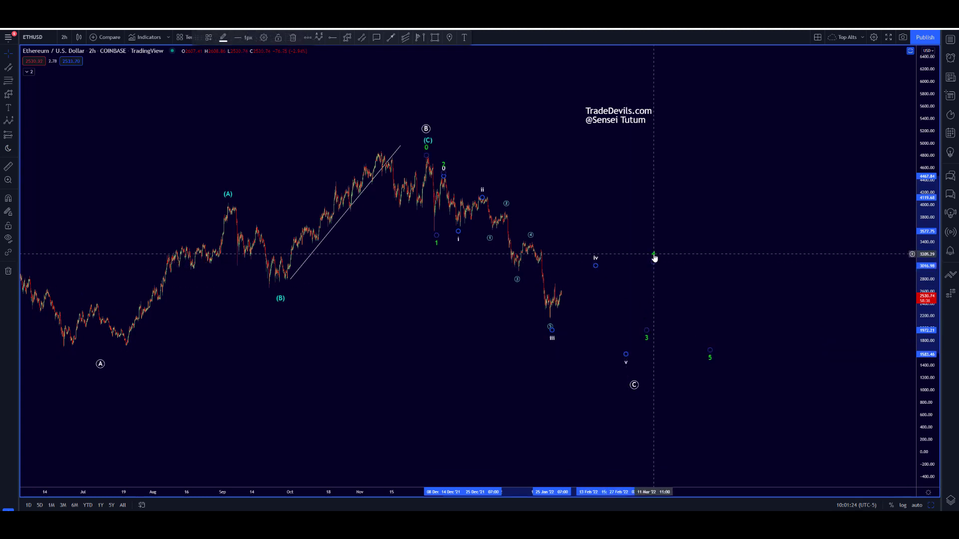
- Place green wave 3 at about 1389 beneath white wave v, shift white iv further out, and set green wave 4 at about 3029
left_click_drag(648, 338, 632, 362)
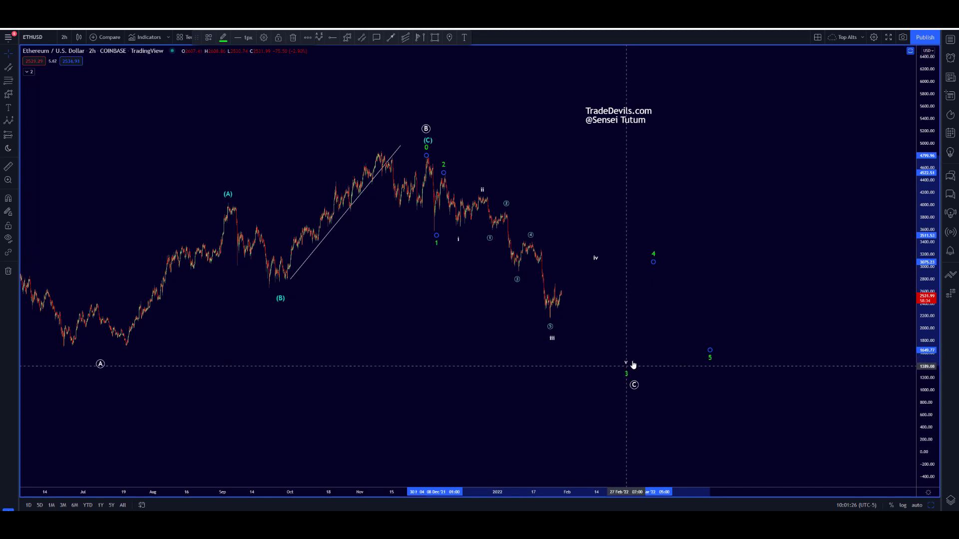
left_click_drag(599, 262, 648, 266)
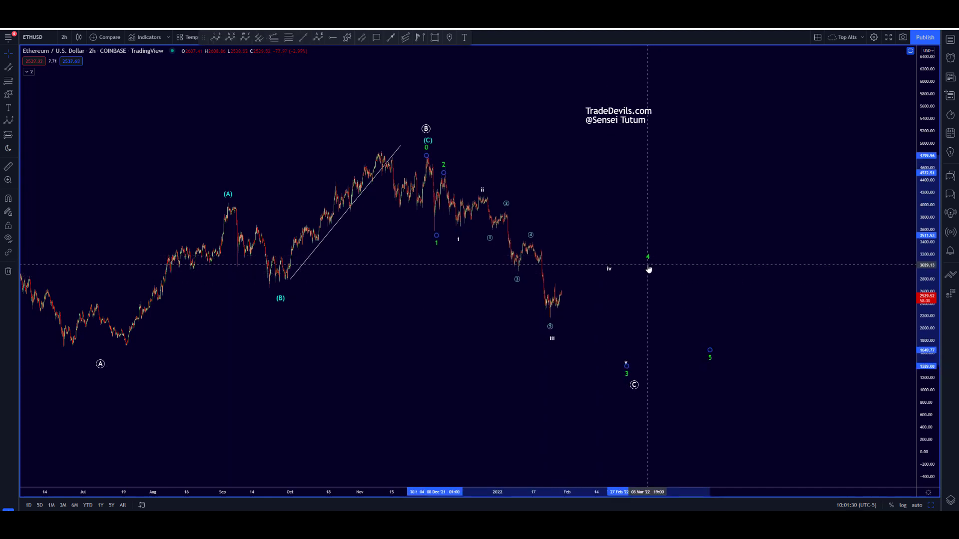
- Move the circled white wave C point lower and further out, to about 909 in late March
left_click_drag(635, 386, 690, 397)
left_click_drag(927, 233, 927, 278)
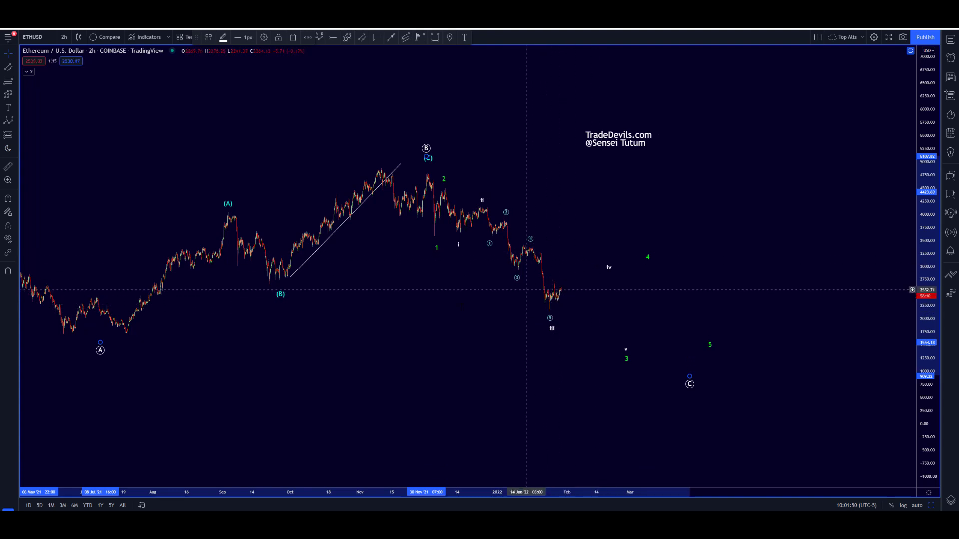
- Switch the chart to the 1-day interval
left_click_drag(366, 345, 458, 334)
left_click(62, 38)
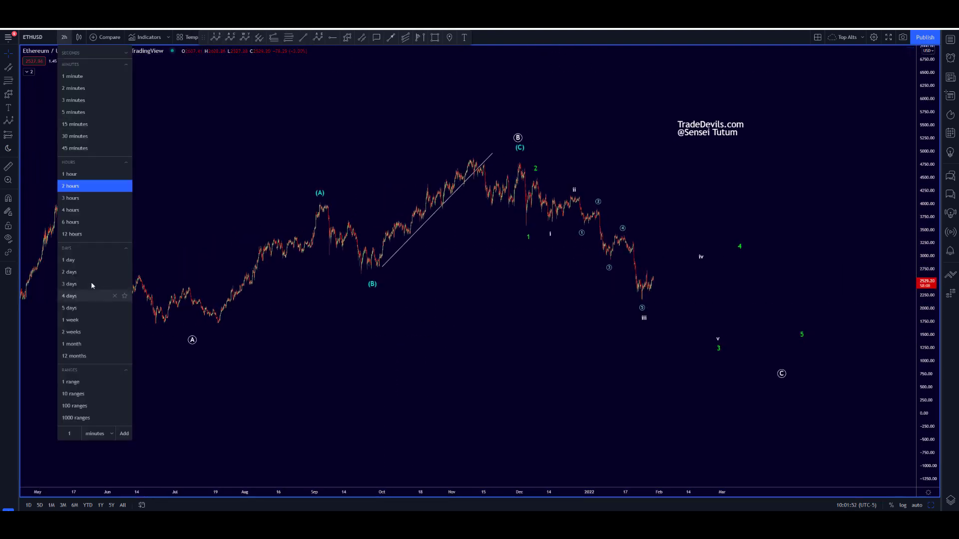
left_click(91, 260)
scroll(624, 270, "up", 5)
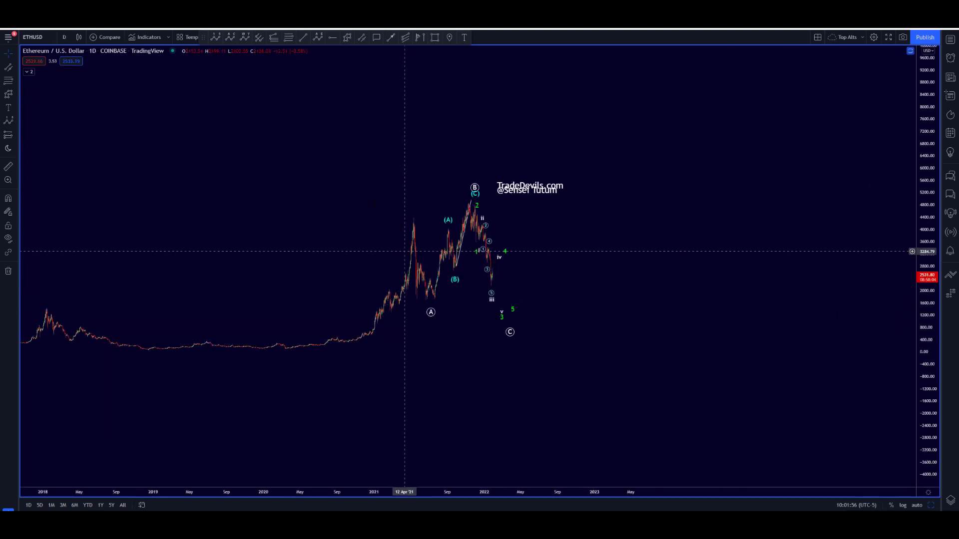
- Draw a cyan down-up-down path turning near 1500 and 4700 and ending near 1100, and shift it over the A-B-C correction
left_click(348, 39)
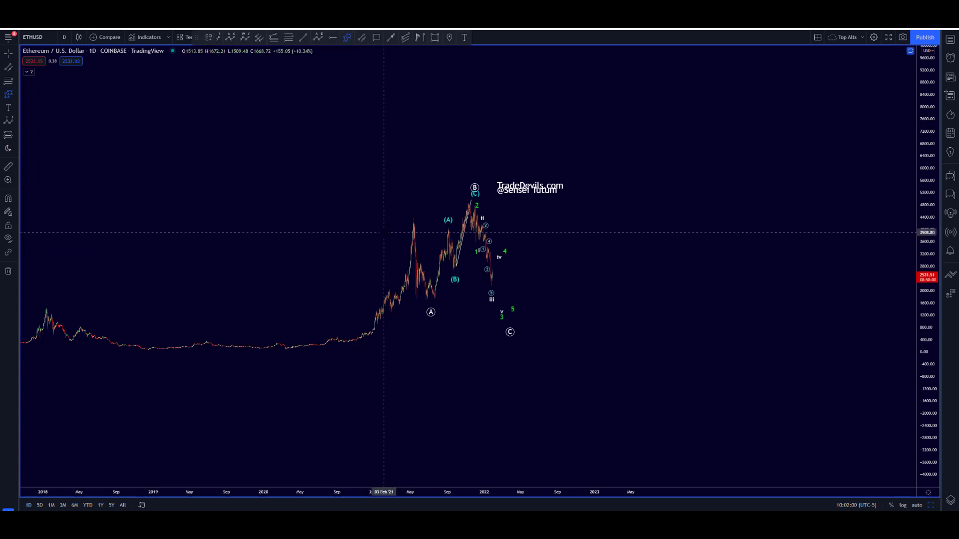
left_click(380, 235)
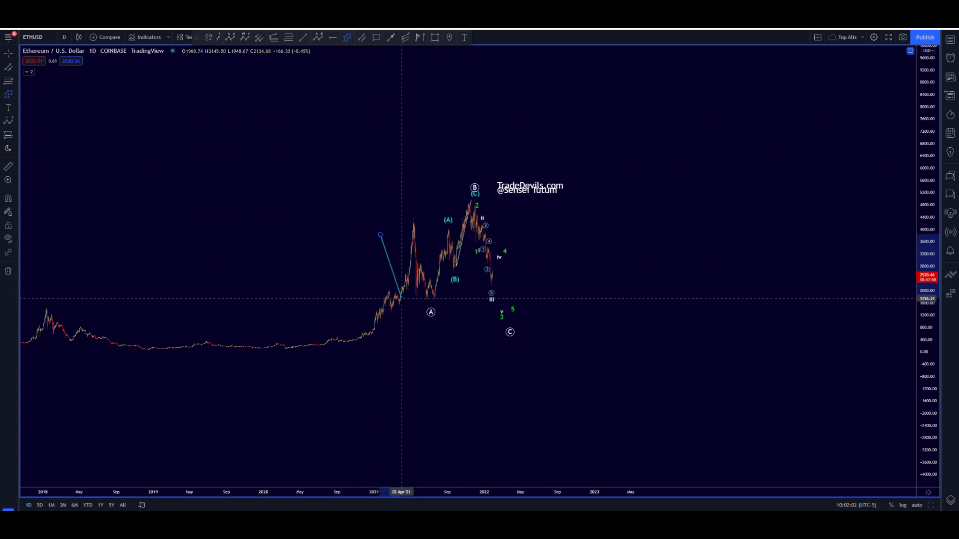
left_click(403, 306)
left_click(456, 206)
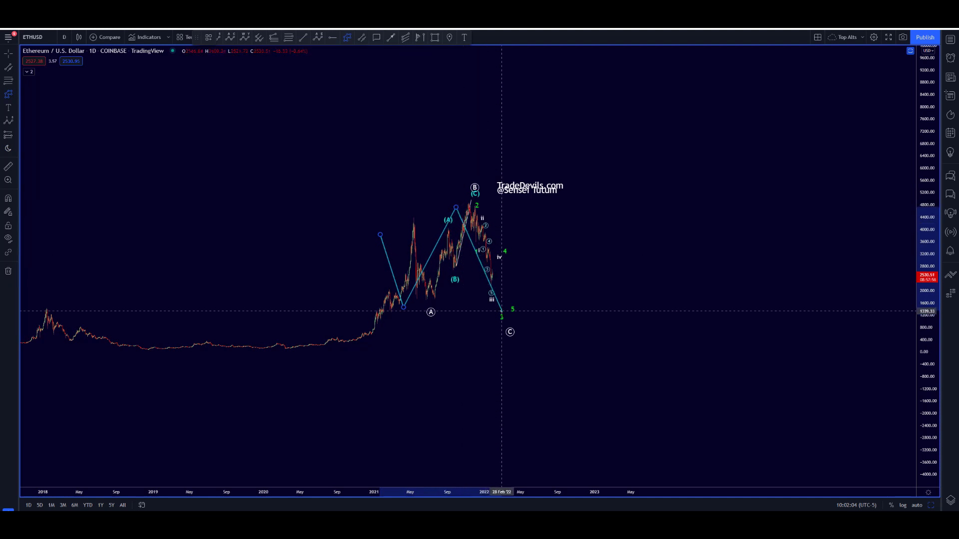
left_click(504, 317)
left_click(605, 291)
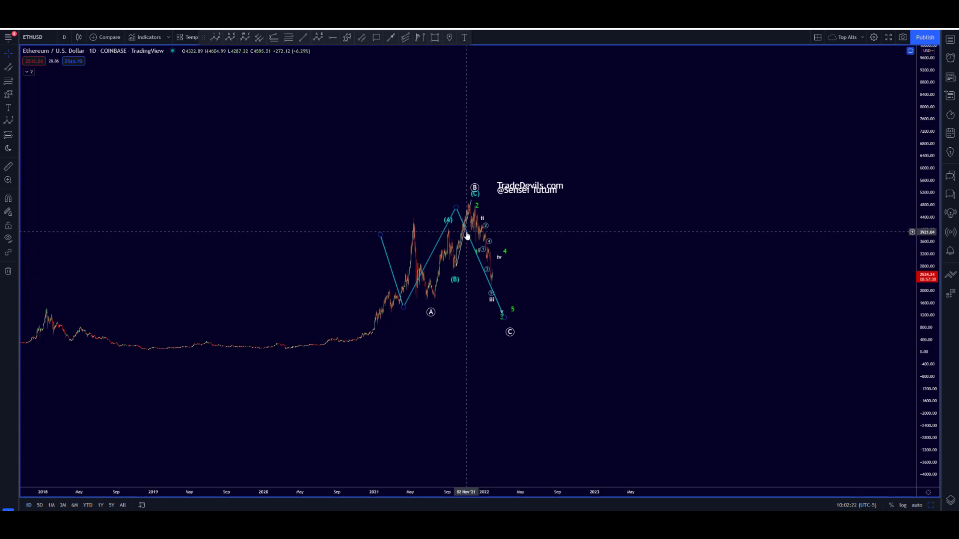
left_click_drag(466, 236, 476, 234)
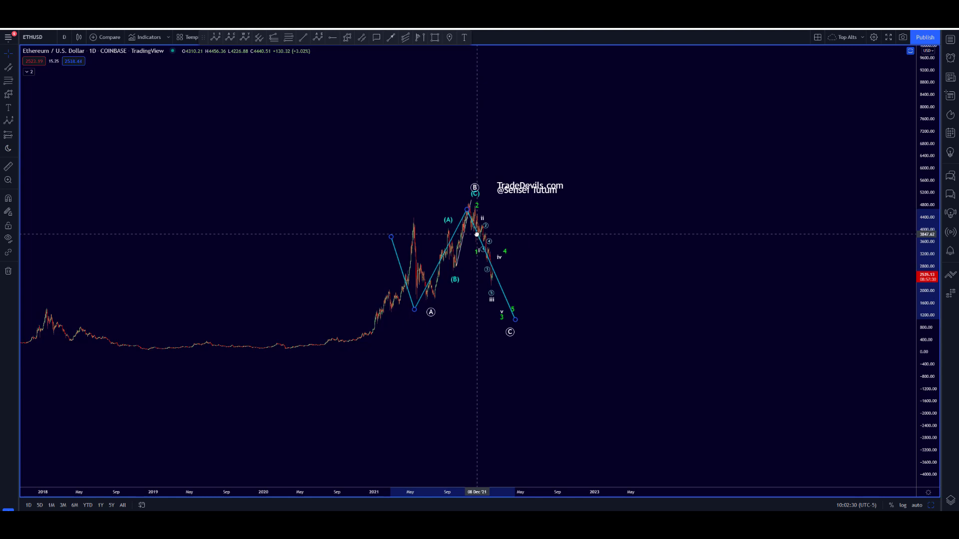
left_click(477, 238)
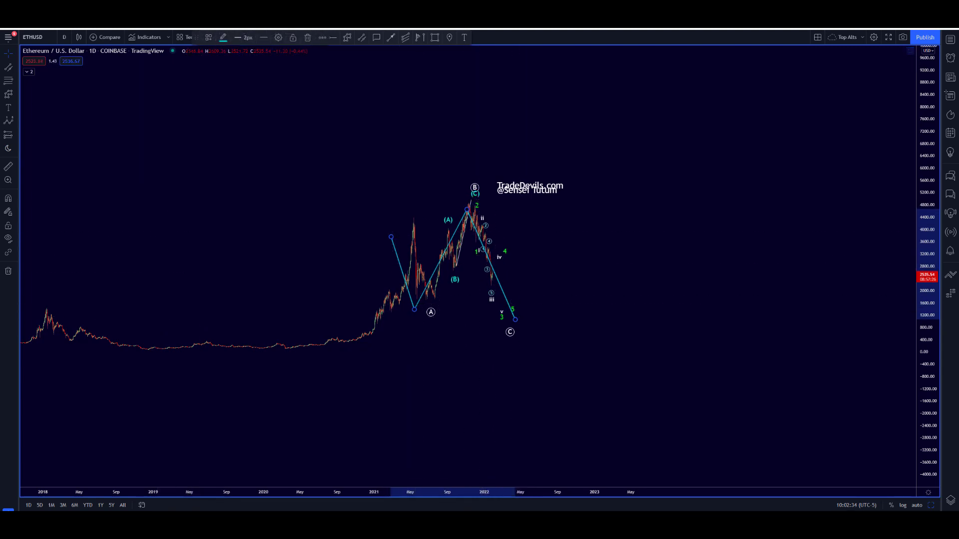
- Draw a white arrow rising from about 1190 in June 2022 to about 8200 in mid-2023
left_click(391, 37)
left_click(530, 316)
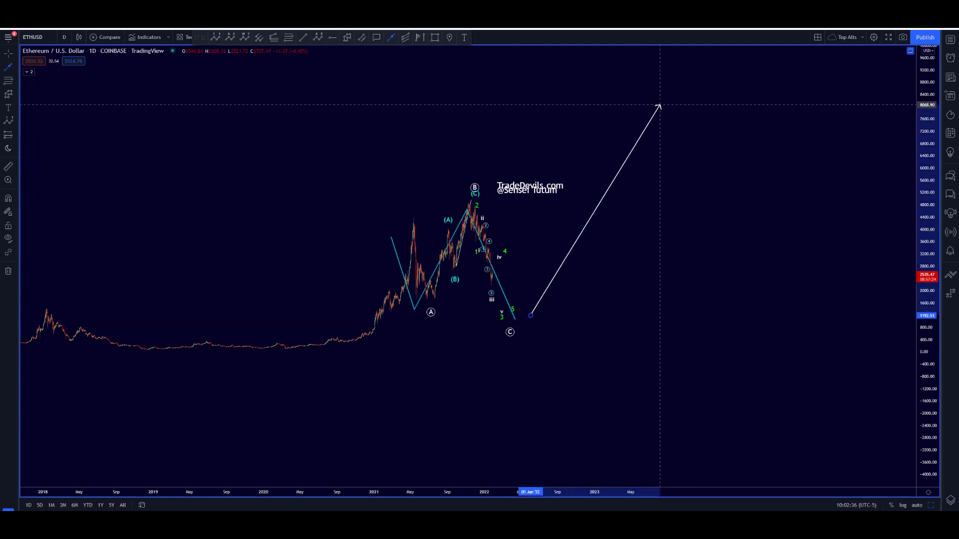
left_click(663, 101)
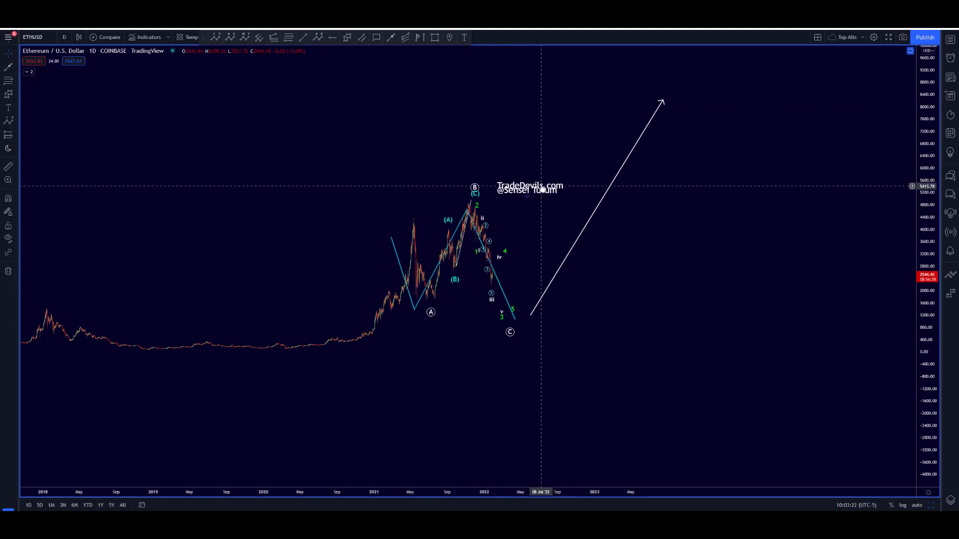
- Move the TradeDevils.com text and the author handle away from the wave labels to the far side of the arrow
left_click_drag(539, 185, 743, 180)
scroll(717, 256, "up", 3)
left_click_drag(580, 259, 677, 276)
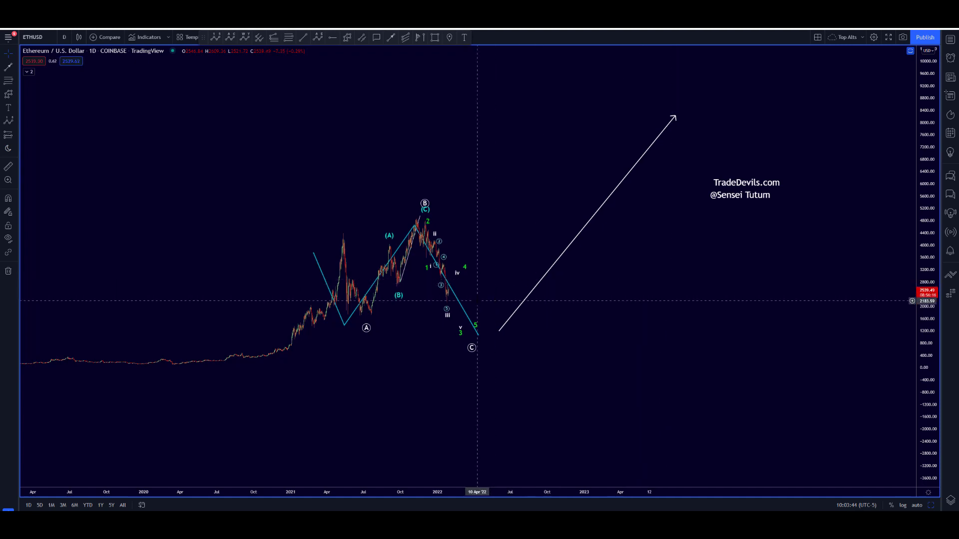
- Delete the cyan path drawn over the A-B-C correction
left_click(460, 305)
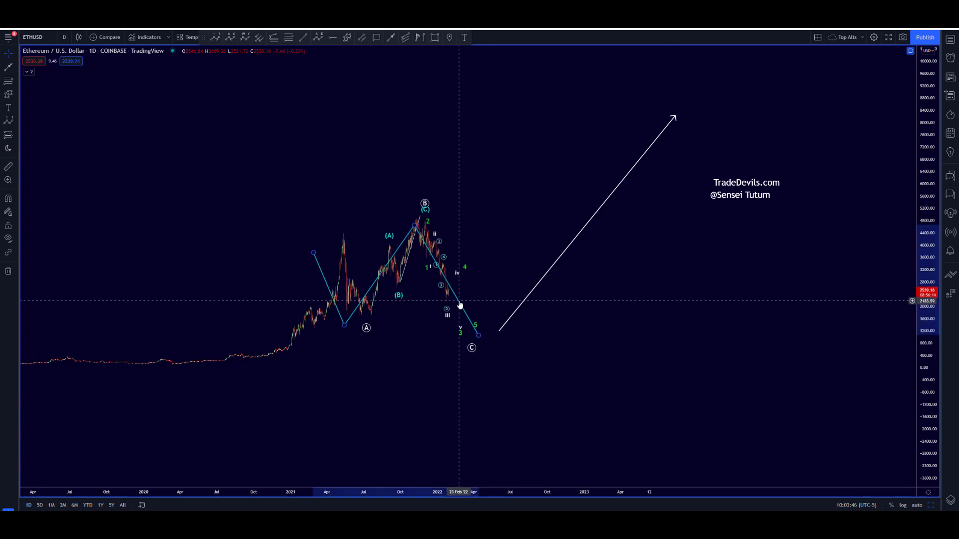
key("Delete")
- Move the TradeDevils.com text and the author handle into the empty area between the wave count and the white arrow
scroll(535, 328, "up", 3)
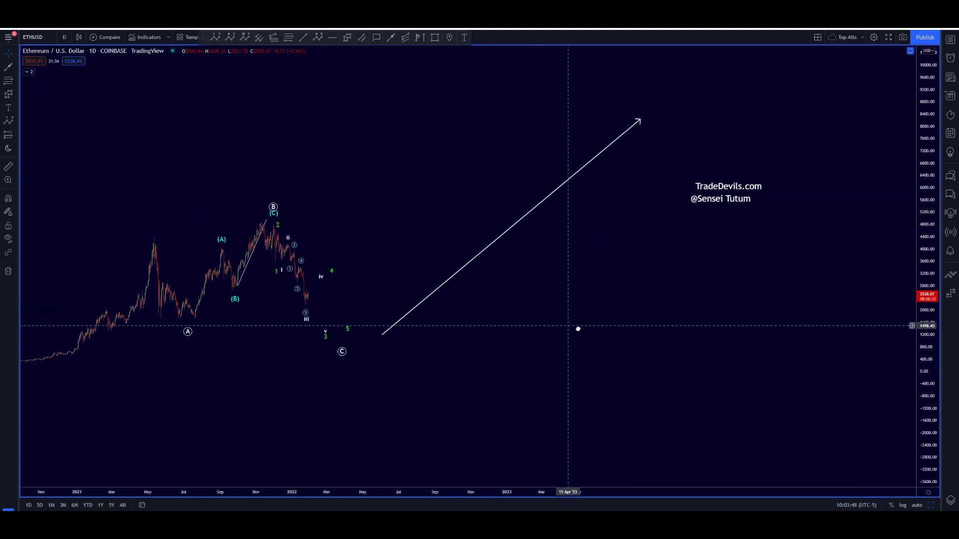
left_click_drag(578, 328, 619, 337)
left_click_drag(749, 197, 602, 216)
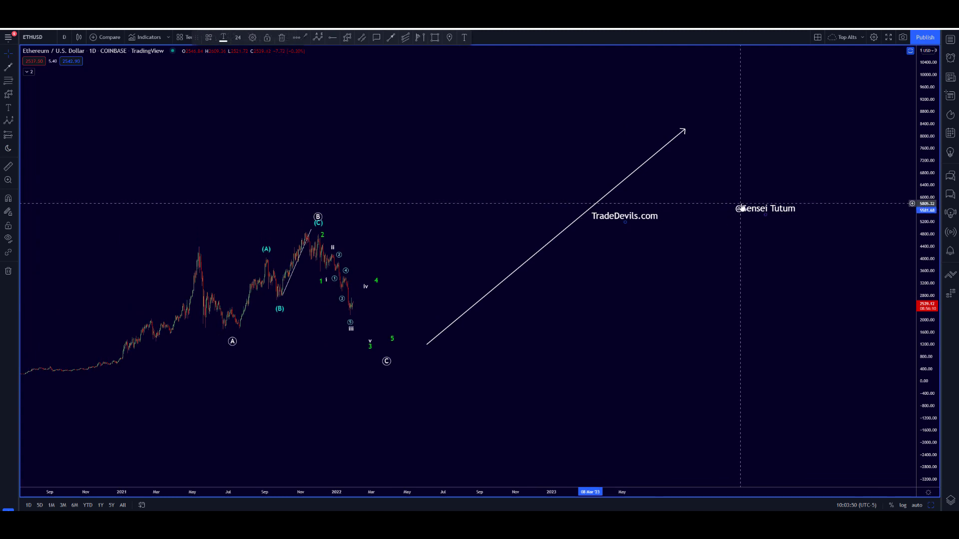
left_click_drag(742, 208, 494, 175)
left_click_drag(608, 229, 485, 188)
- Examine the A-B-C correction and its nested subwave labels at closer range on the daily chart
left_click_drag(924, 400, 919, 304)
scroll(473, 396, "up", 4)
left_click_drag(474, 396, 838, 369)
scroll(575, 343, "up", 3)
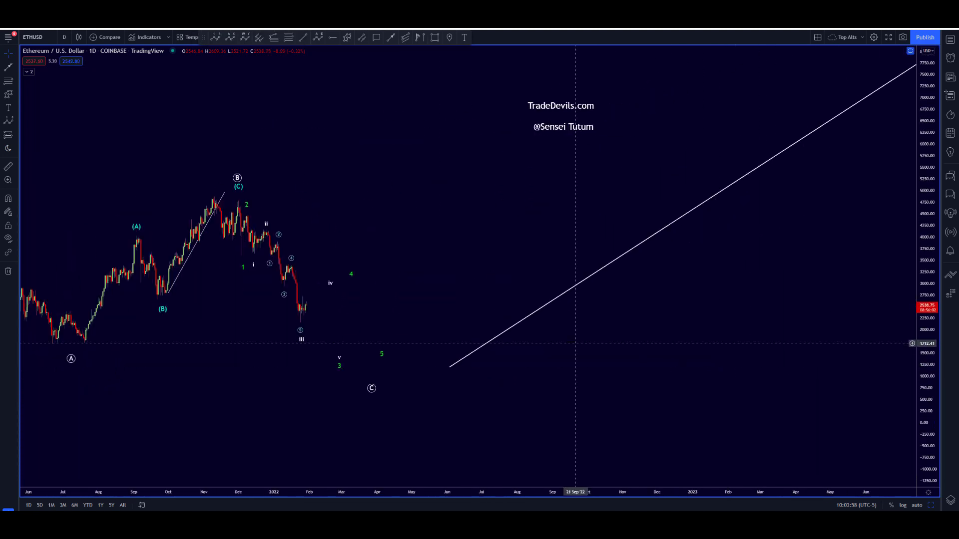
left_click_drag(576, 343, 706, 346)
left_click_drag(923, 401, 923, 363)
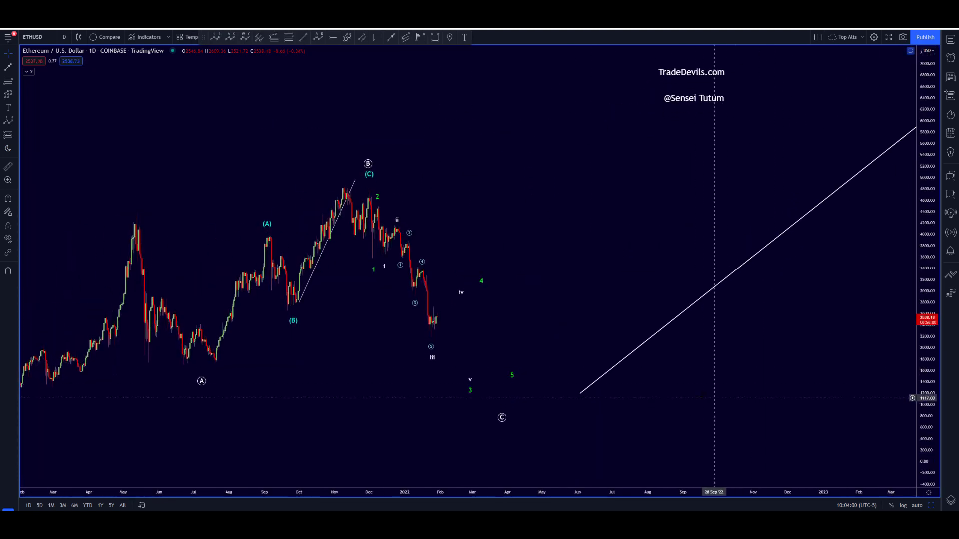
left_click_drag(710, 394, 751, 339)
left_click_drag(572, 207, 610, 245)
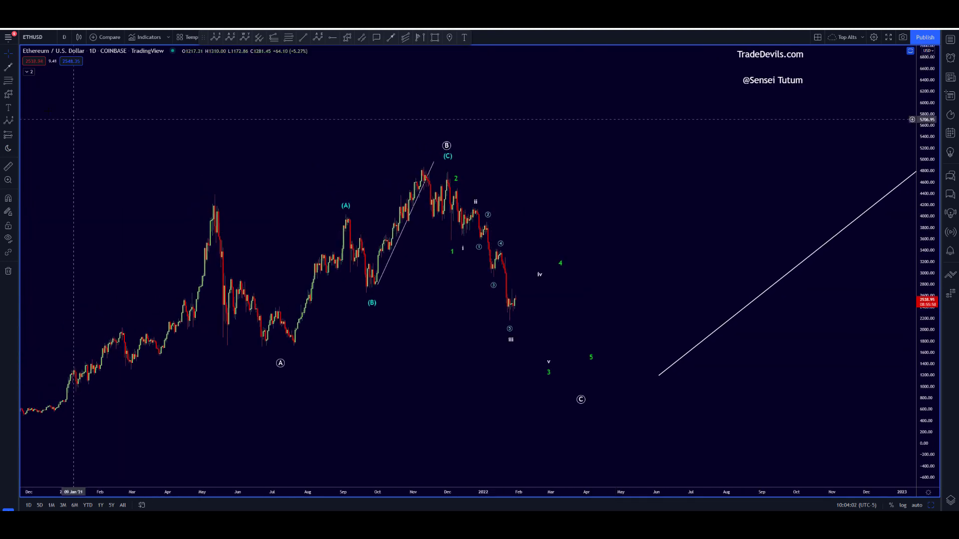
- Switch the chart back to the 2-hour interval with the whole A-B-C correction in view
left_click(64, 37)
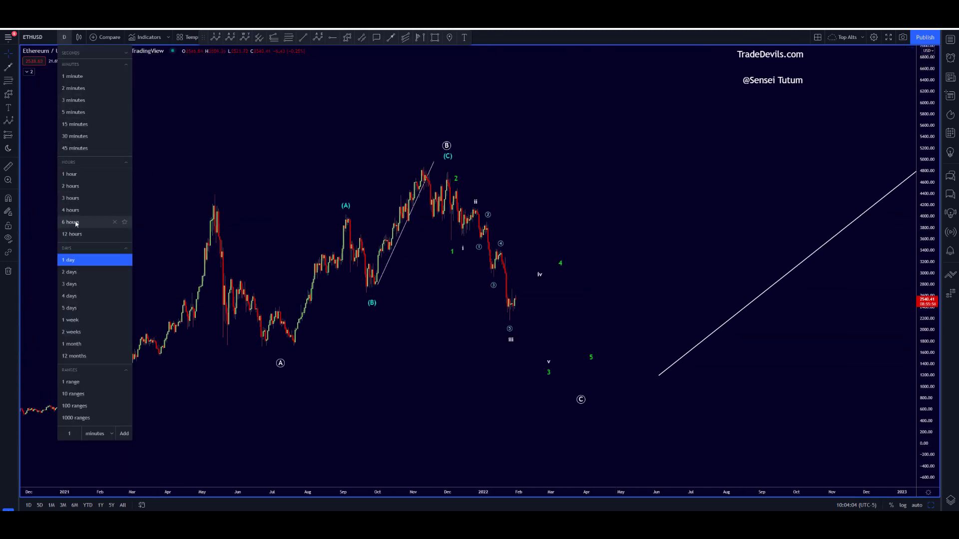
left_click(71, 186)
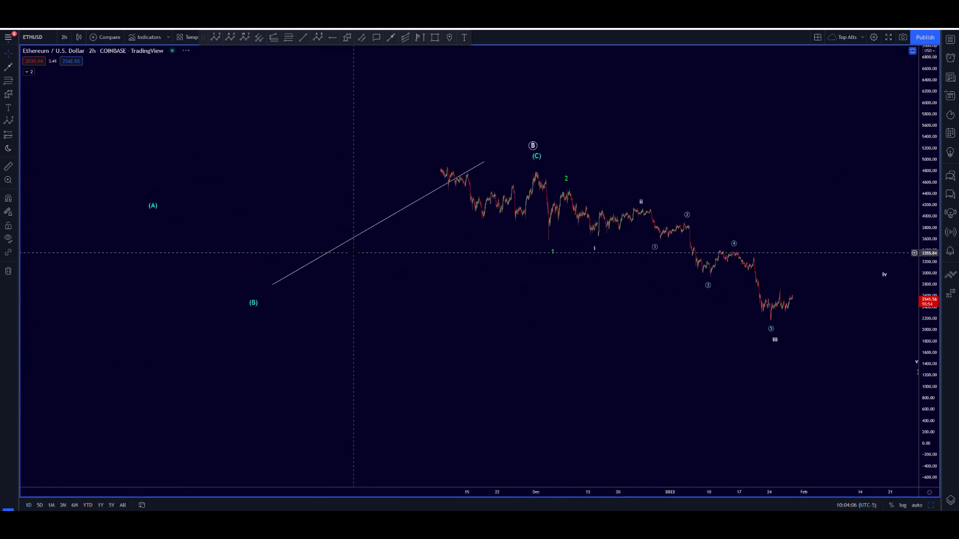
scroll(354, 252, "down", 5)
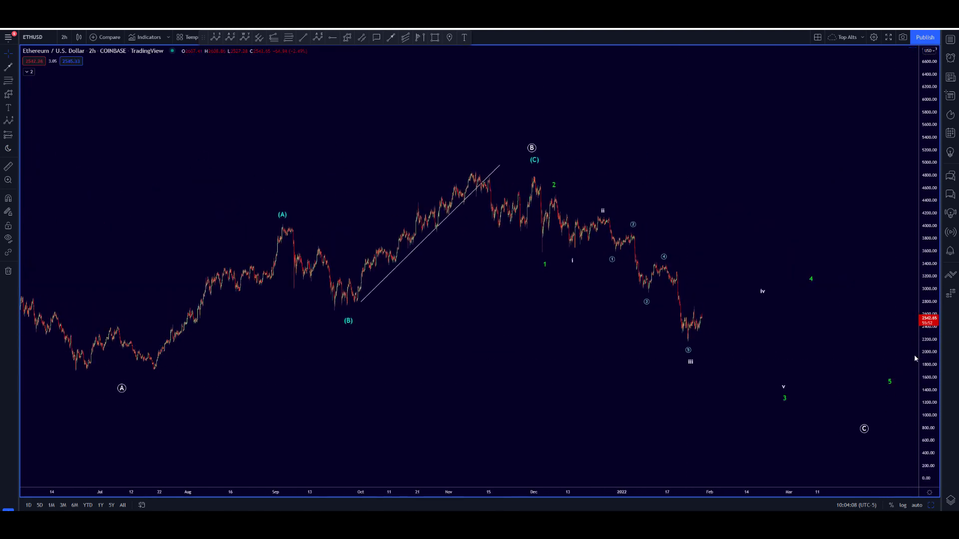
- Examine the decline from circled B through wave iii together with the projected labels down to circled C
left_click_drag(915, 356, 914, 332)
left_click_drag(835, 329, 717, 289)
scroll(681, 300, "down", 2)
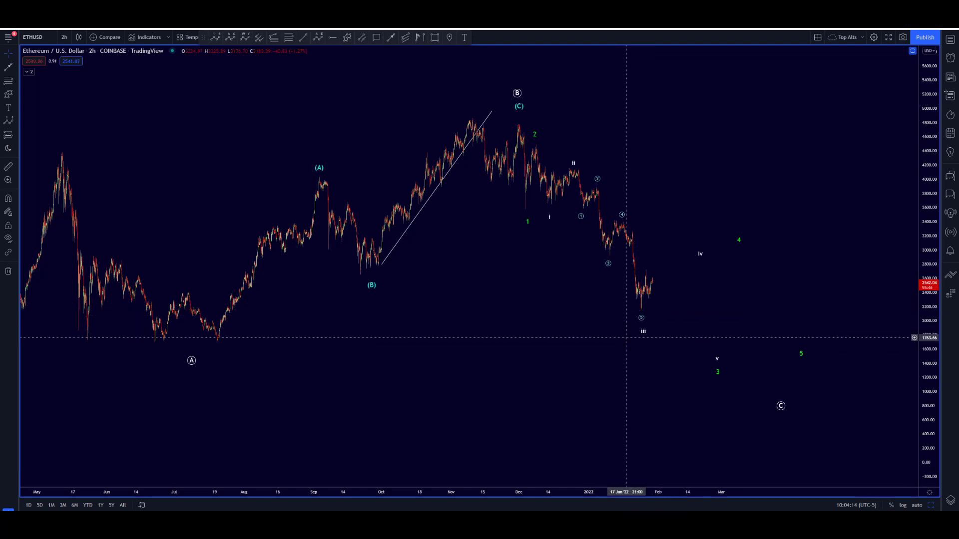
left_click_drag(603, 375, 554, 368)
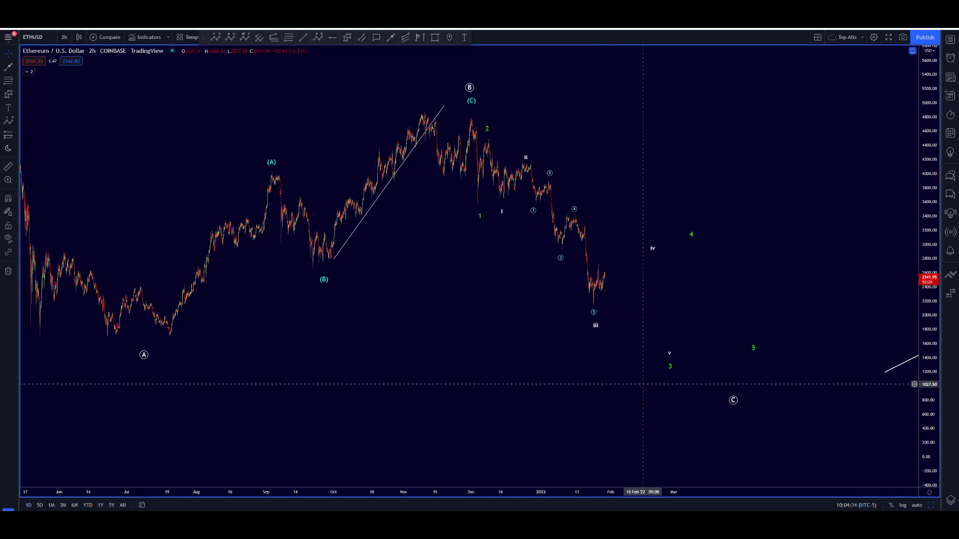
left_click_drag(611, 399, 627, 400)
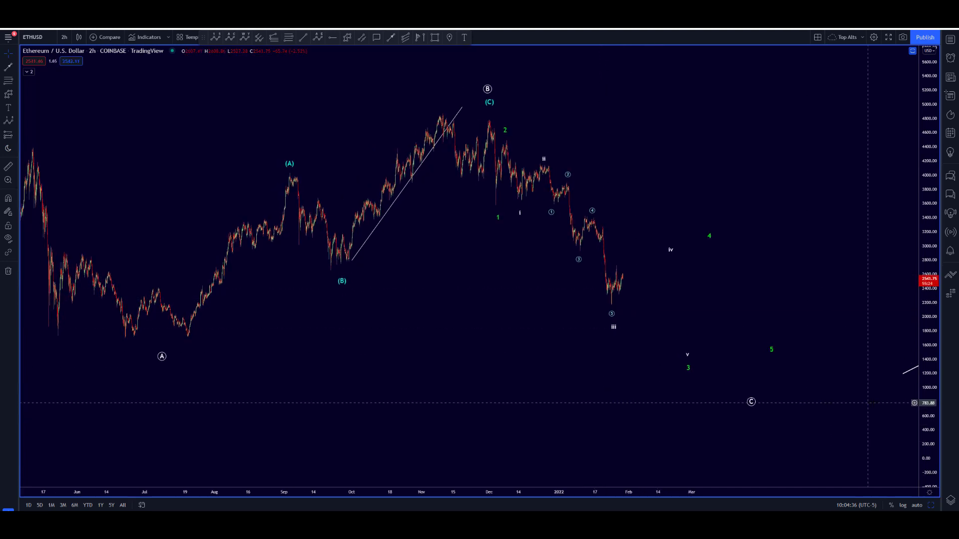
left_click_drag(928, 416, 927, 376)
left_click_drag(850, 328, 863, 345)
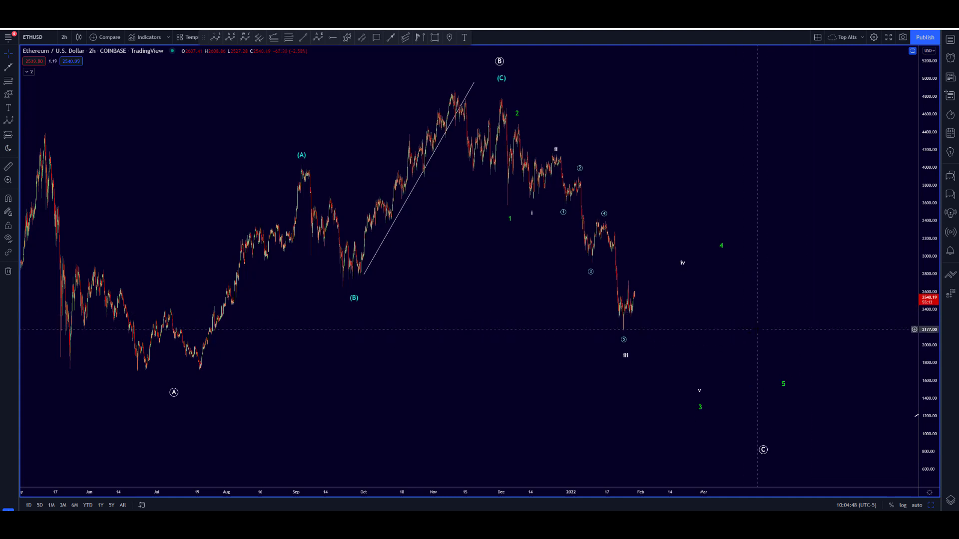
scroll(740, 332, "up", 1)
left_click_drag(739, 332, 818, 345)
scroll(773, 339, "up", 2)
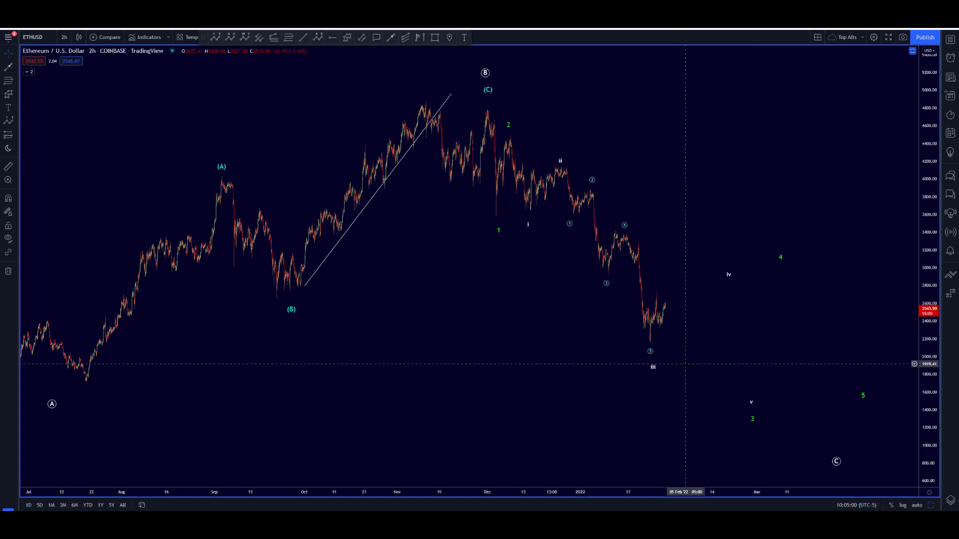
- Align white iii beneath circled 5, lower iv and v slightly, and place green 3 under v at about 1,324
mouse_move(653, 368)
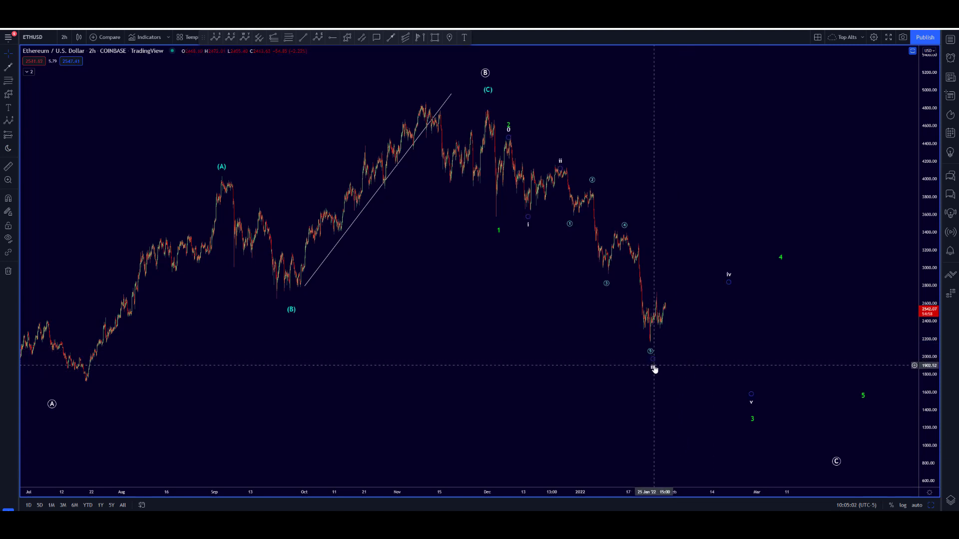
left_click_drag(654, 369, 652, 373)
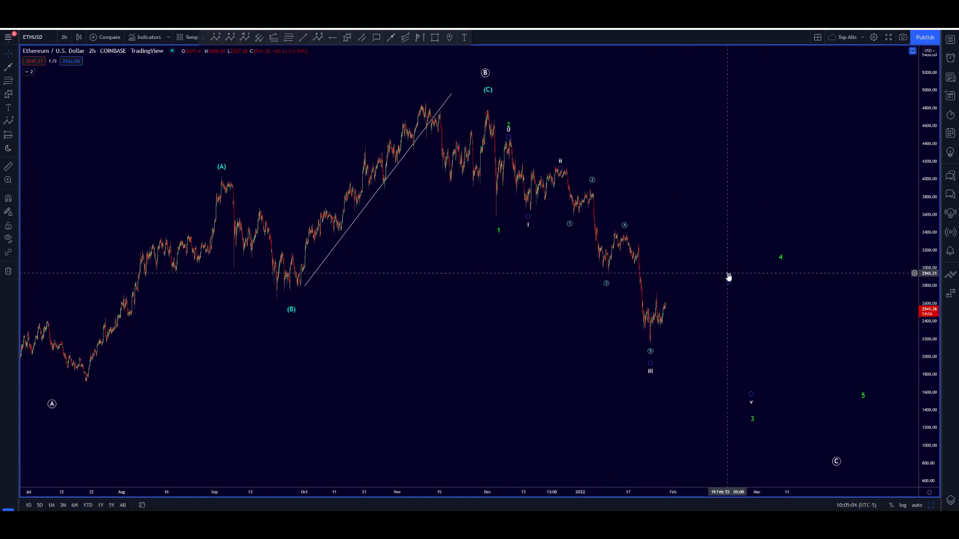
left_click(728, 278)
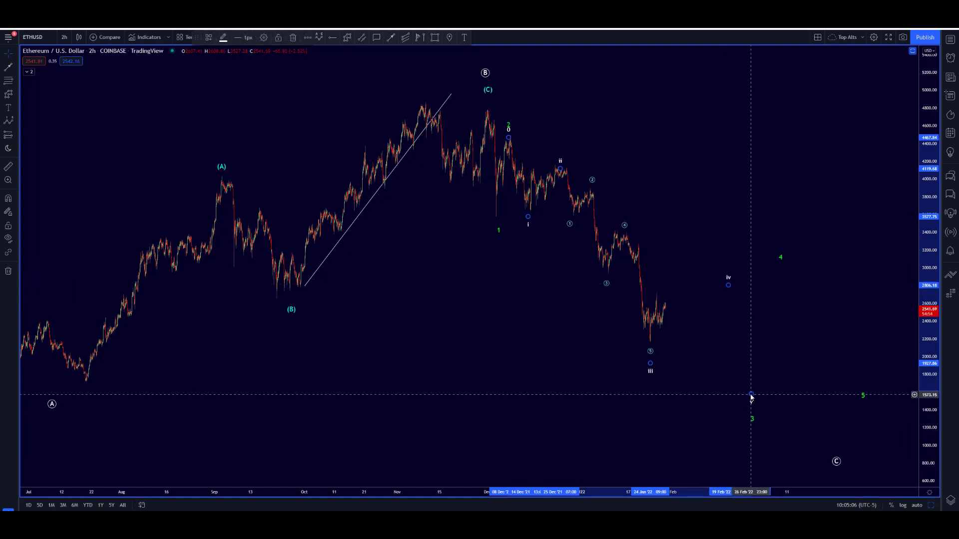
left_click_drag(751, 396, 747, 417)
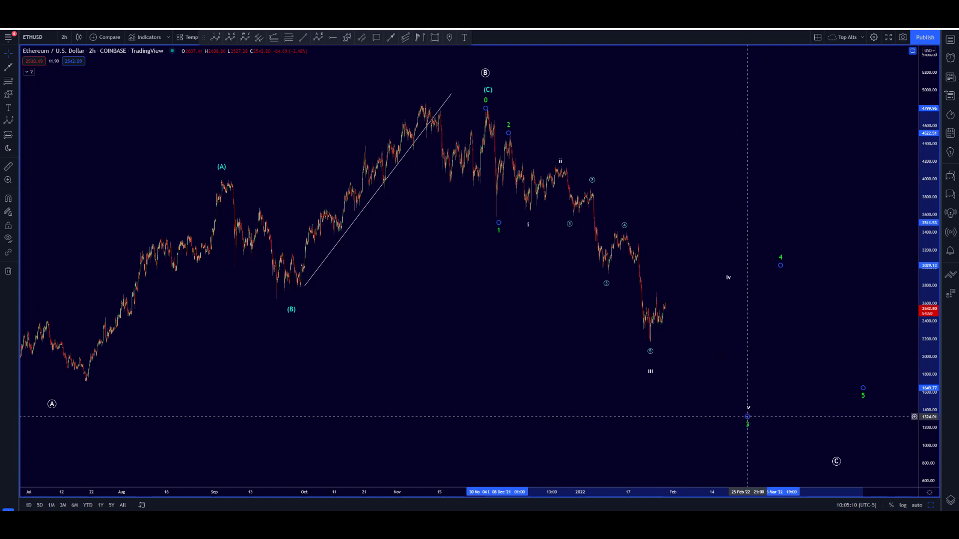
left_click(700, 354)
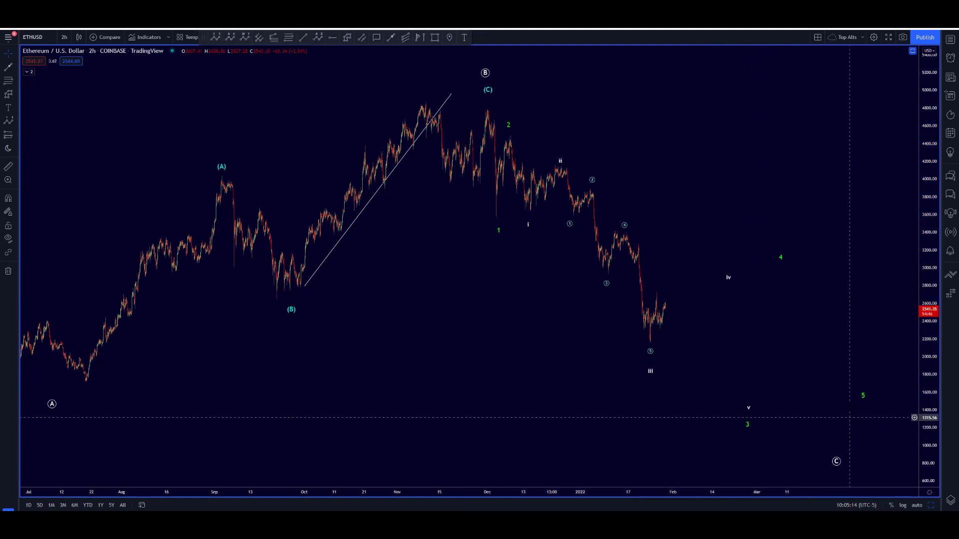
- Lower green 5 well below green 3 and place circled C directly beneath it
left_click_drag(864, 390, 871, 447)
left_click(871, 462)
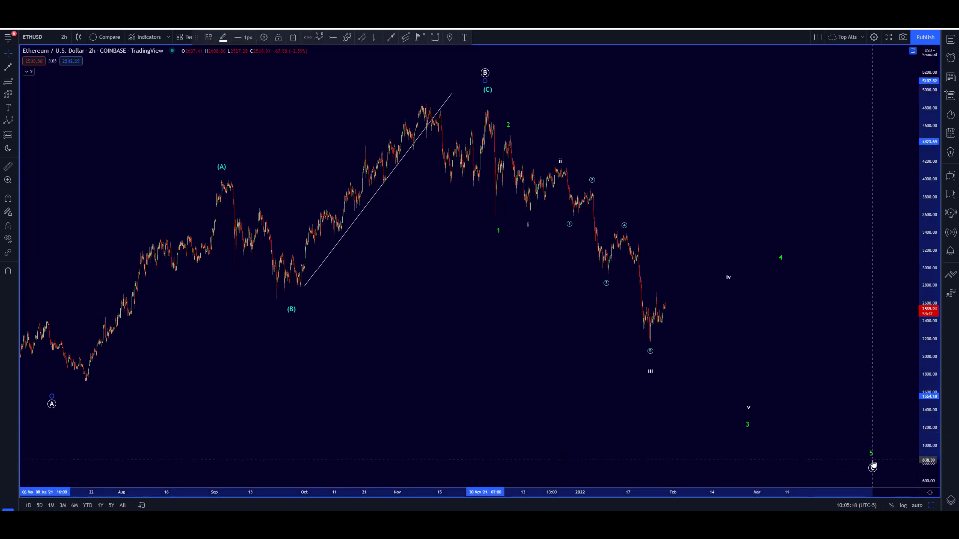
scroll(844, 444, "down", 2)
left_click_drag(820, 429, 807, 428)
left_click_drag(928, 313, 925, 404)
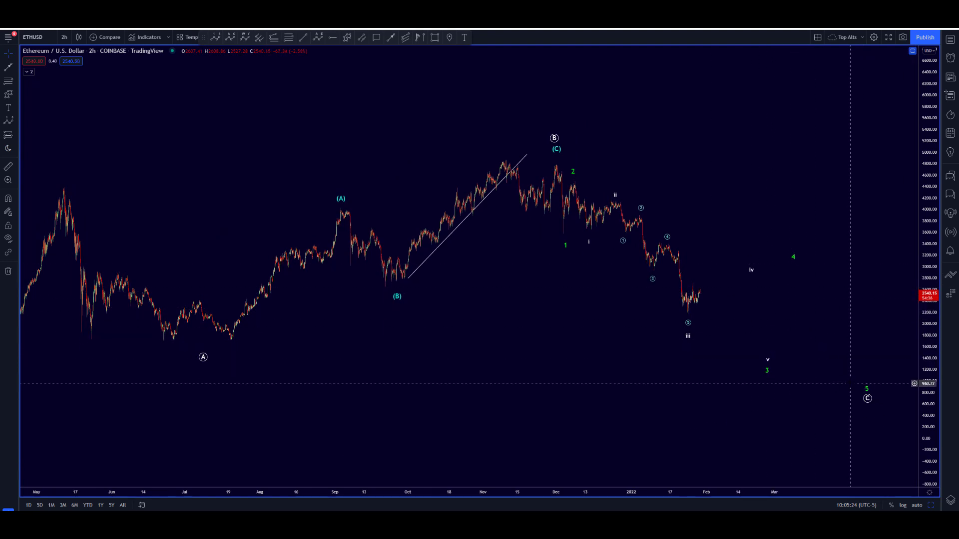
- Lower green 4 and bring white iv down and closer to the current price
scroll(899, 345, "up", 3)
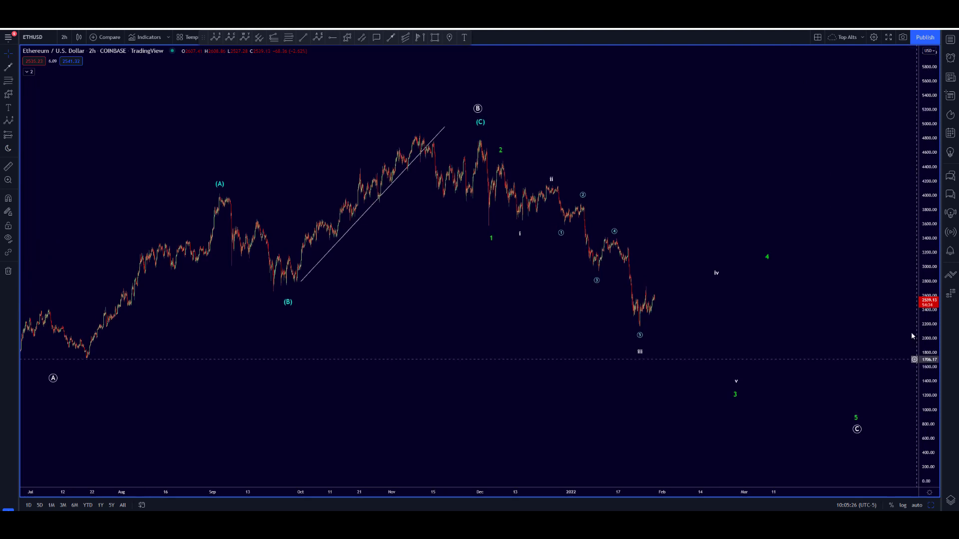
scroll(827, 340, "down", 3)
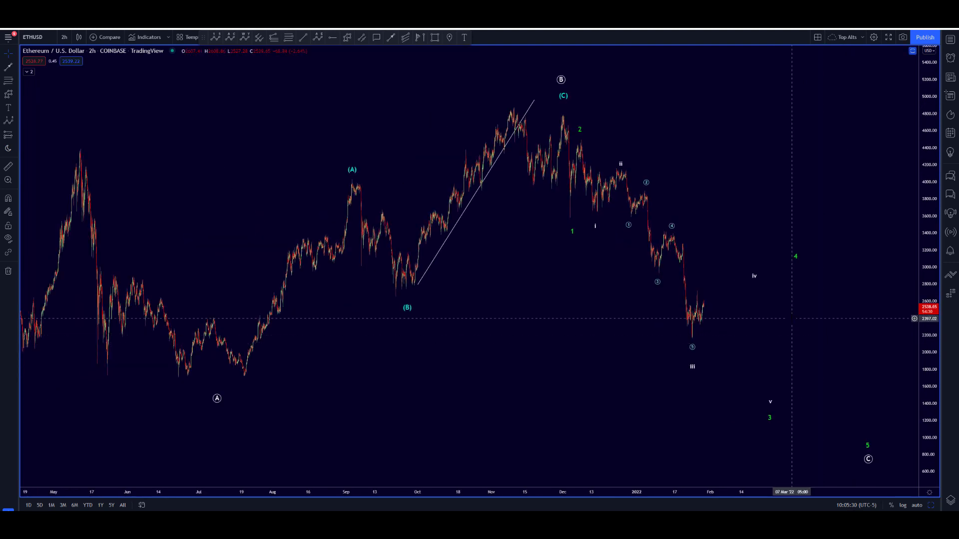
mouse_move(796, 262)
left_mouse_down()
mouse_move(797, 285)
mouse_move(734, 298)
left_mouse_up()
left_click(730, 218)
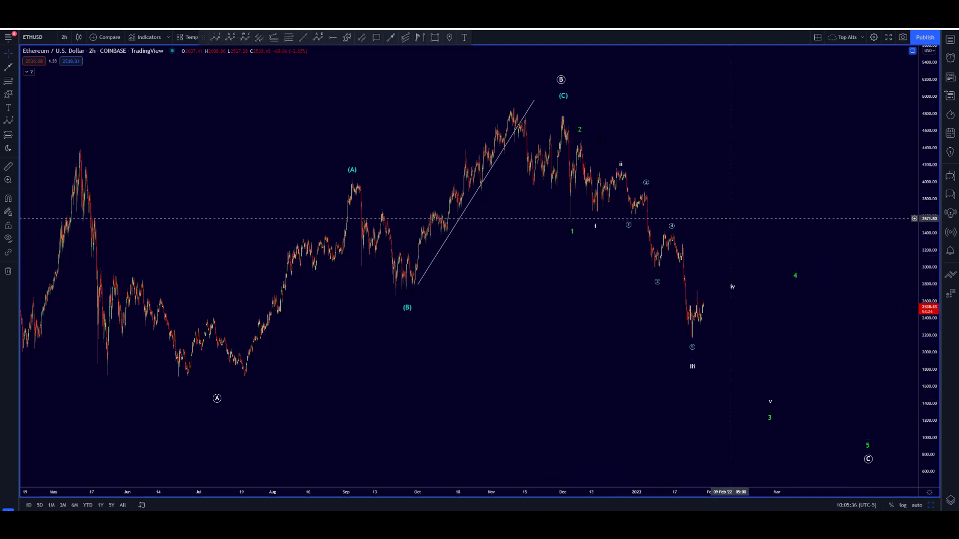
- Draw a parallel channel along the i and iii lows with its upper line over the subwave highs, ending in mid-February 2022 at about 1,469
left_click(362, 38)
left_click(594, 211)
left_click(594, 211)
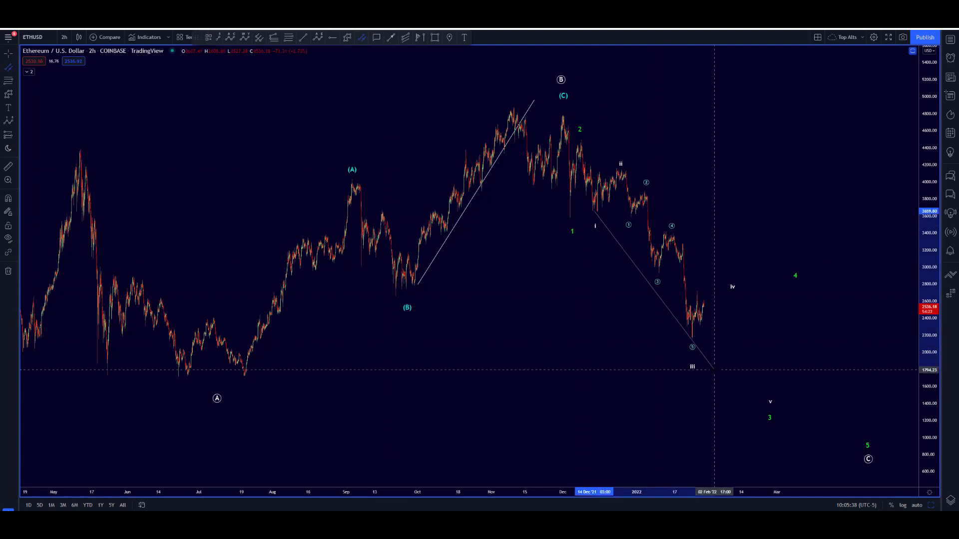
left_click(715, 370)
left_click(752, 335)
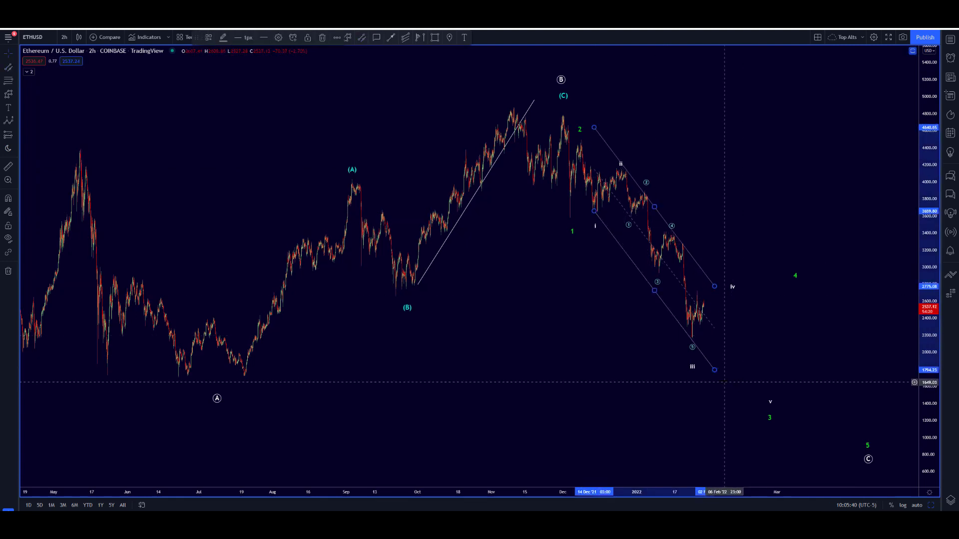
left_click_drag(737, 394, 741, 398)
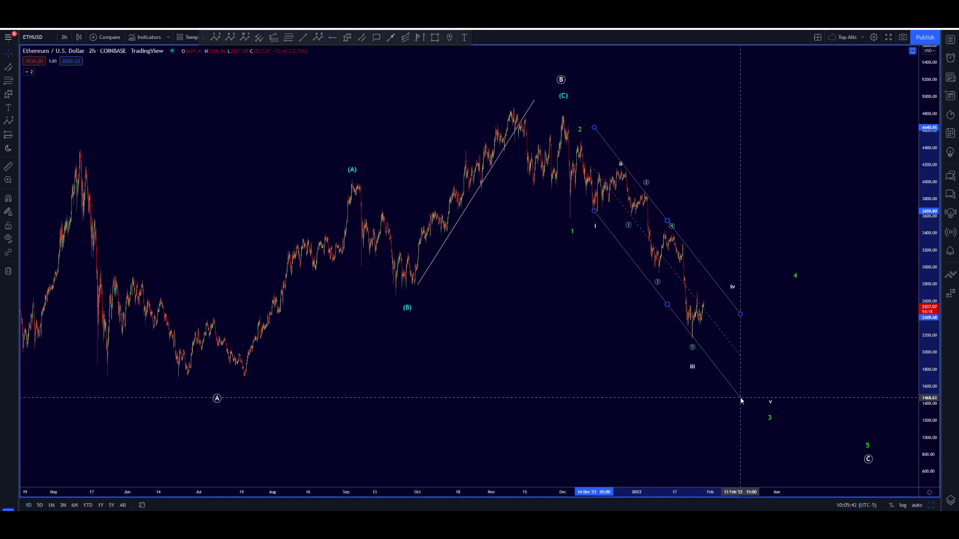
- Move white iv onto the channel's upper line at about 2,780 and white v to about 1,578
left_click_drag(734, 293, 720, 290)
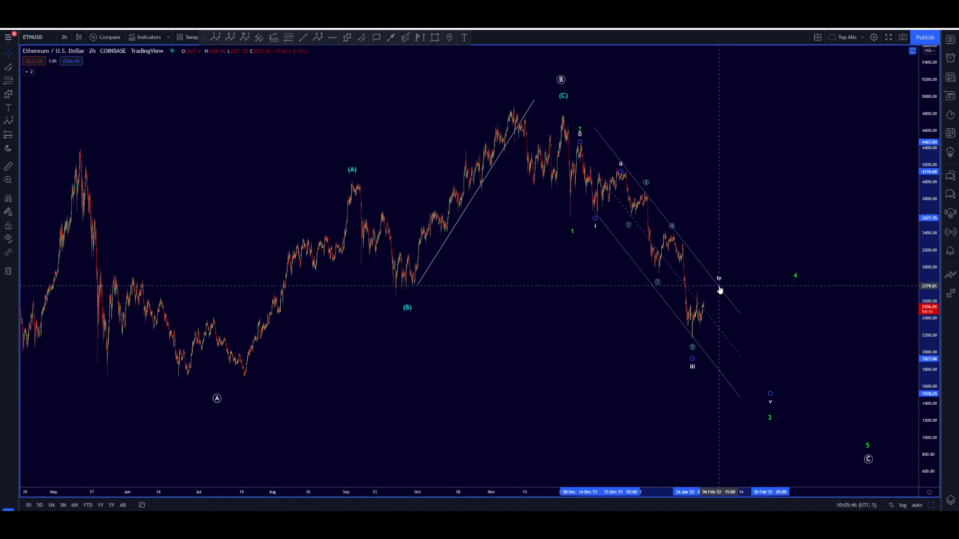
left_click(796, 345)
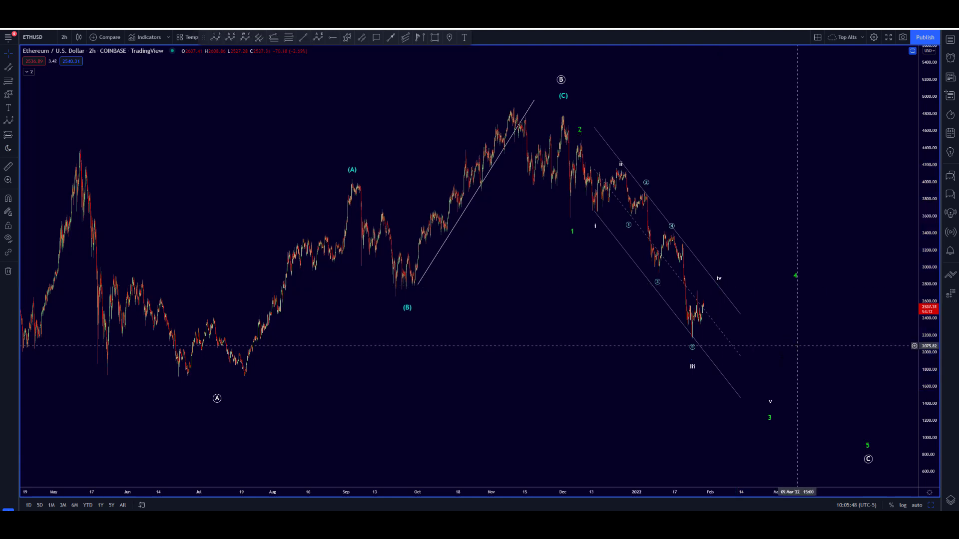
left_click_drag(770, 397, 756, 390)
- Show the connecting wave line on the white i–v Elliott impulse wave
double_click(756, 390)
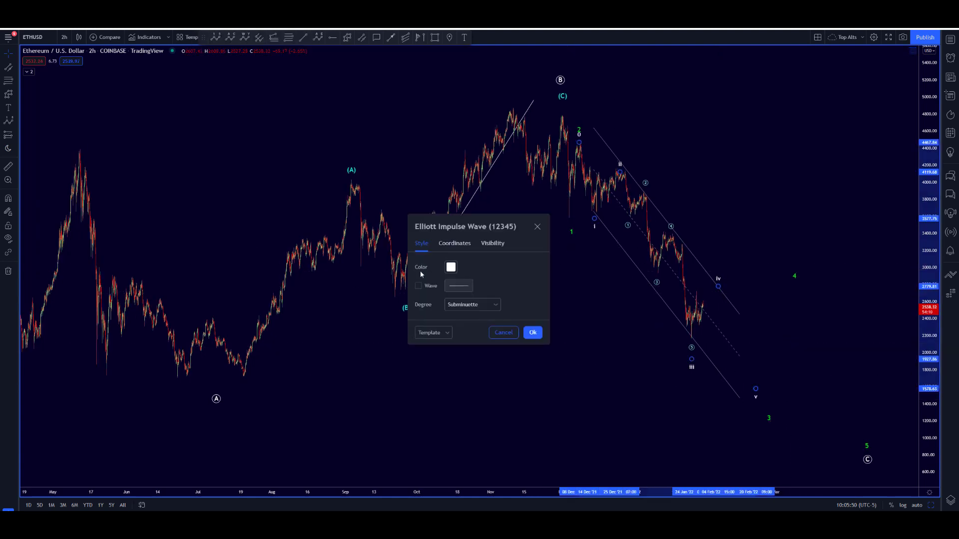
left_click(427, 286)
left_click(710, 234)
- Raise the white wave iii point to about 2,001, just beneath circled 5
scroll(694, 267, "up", 2)
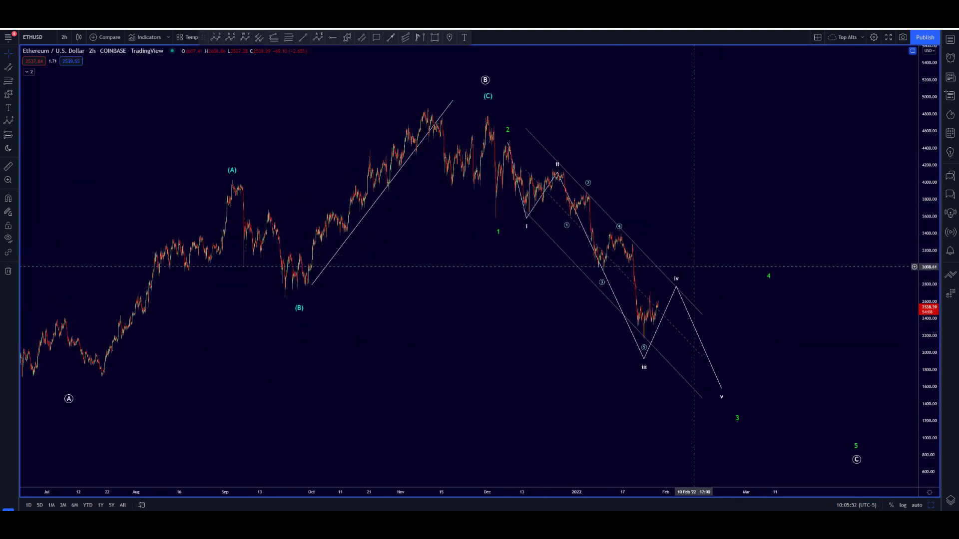
left_click(644, 352)
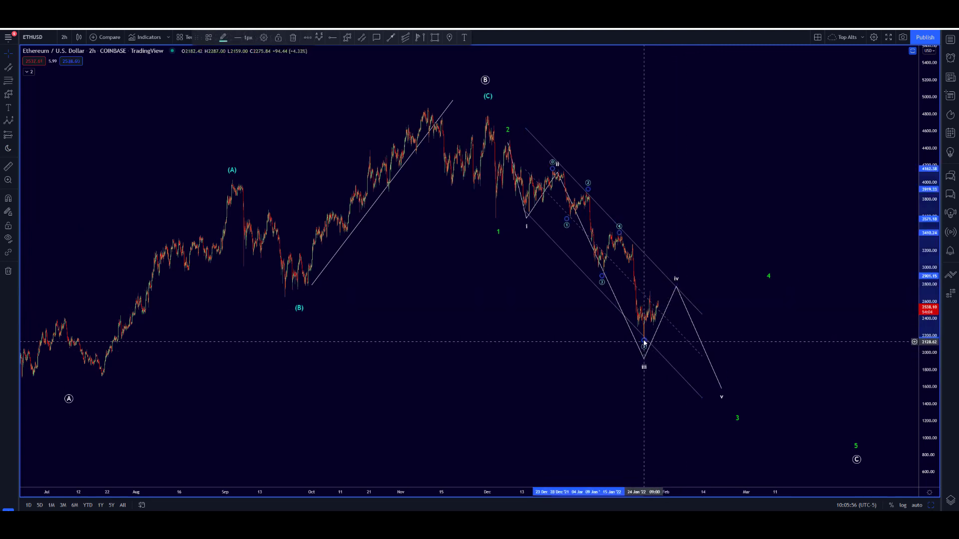
left_click_drag(645, 362, 647, 334)
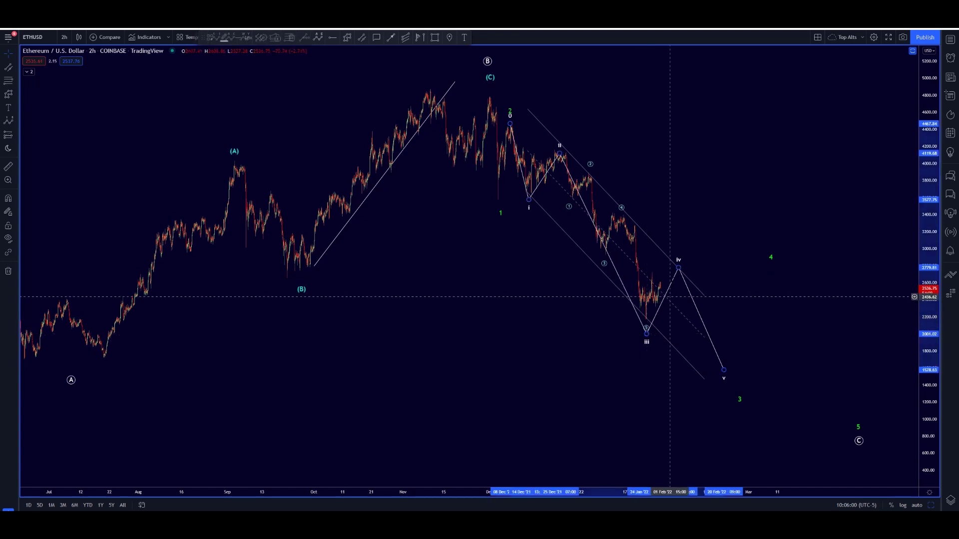
scroll(765, 328, "up", 2)
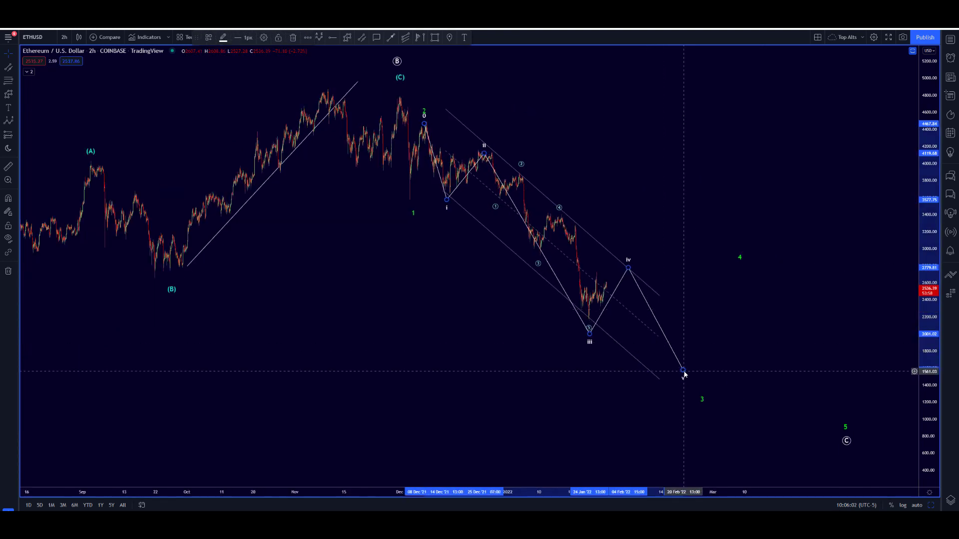
left_click(266, 78)
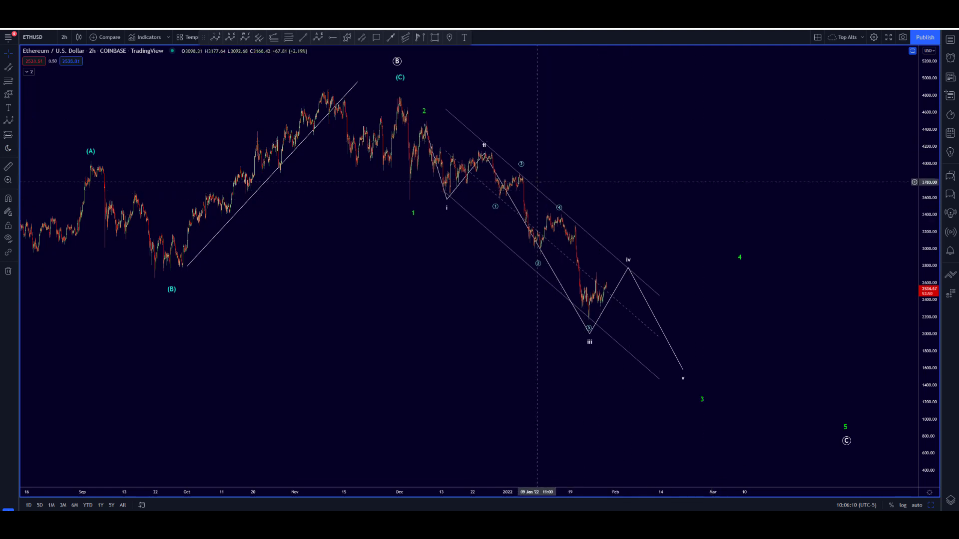
- Draw a trend-based Fib extension beside the decline from about 4,496 to 3,647, projected from the wave iv level near 2,780
right_click(625, 189)
left_click(274, 37)
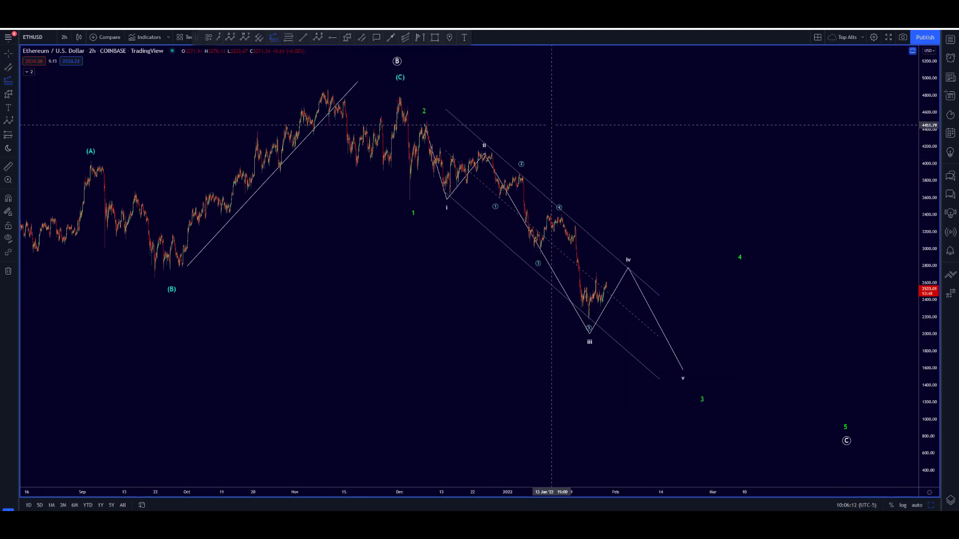
left_click(546, 122)
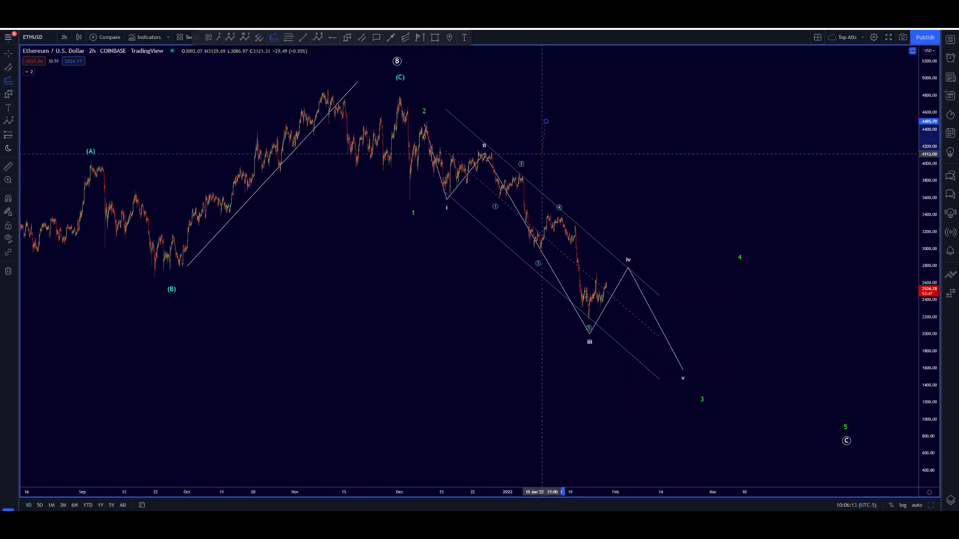
left_click(550, 194)
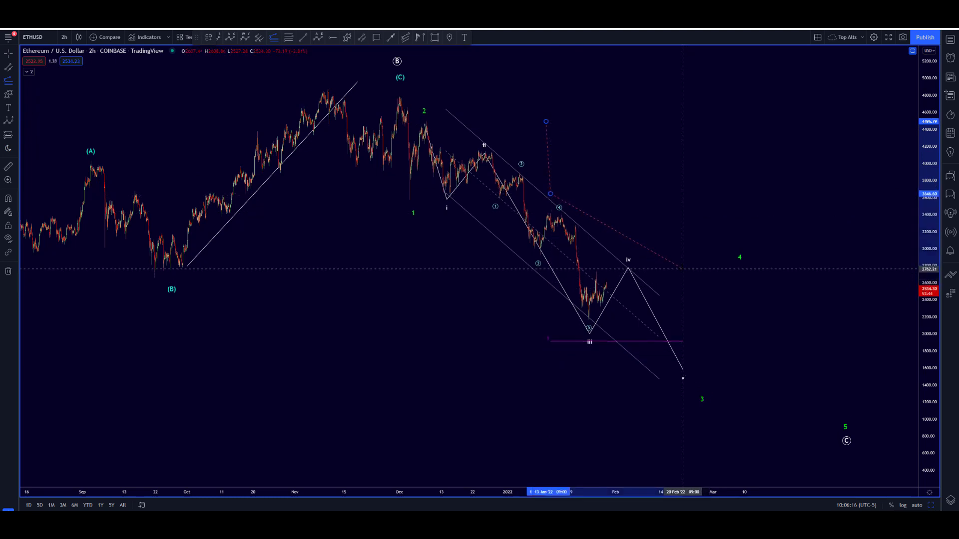
left_click(682, 269)
left_click(691, 258)
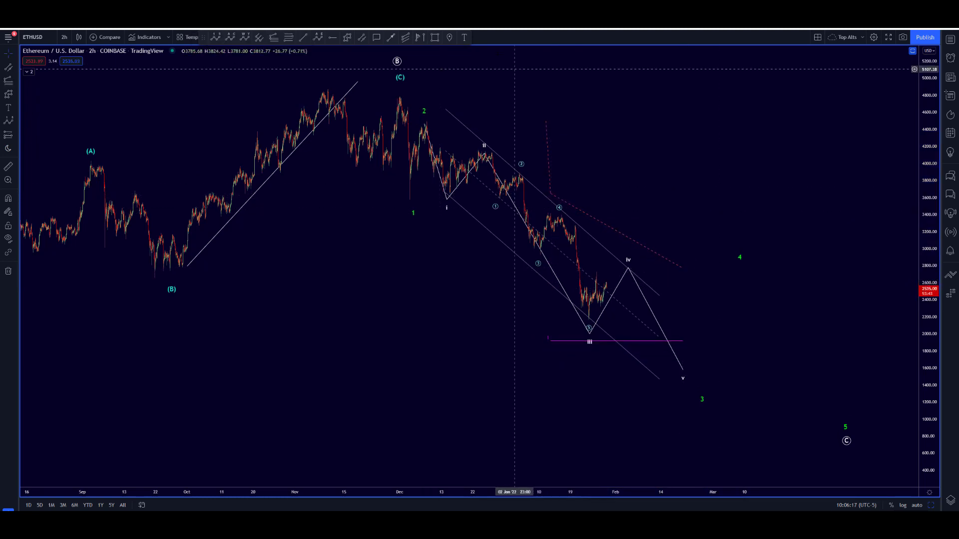
- Draw a second trend-based Fib extension from about 4,483 to 2,168, projected from the wave iv level at about 2,780
left_click(274, 37)
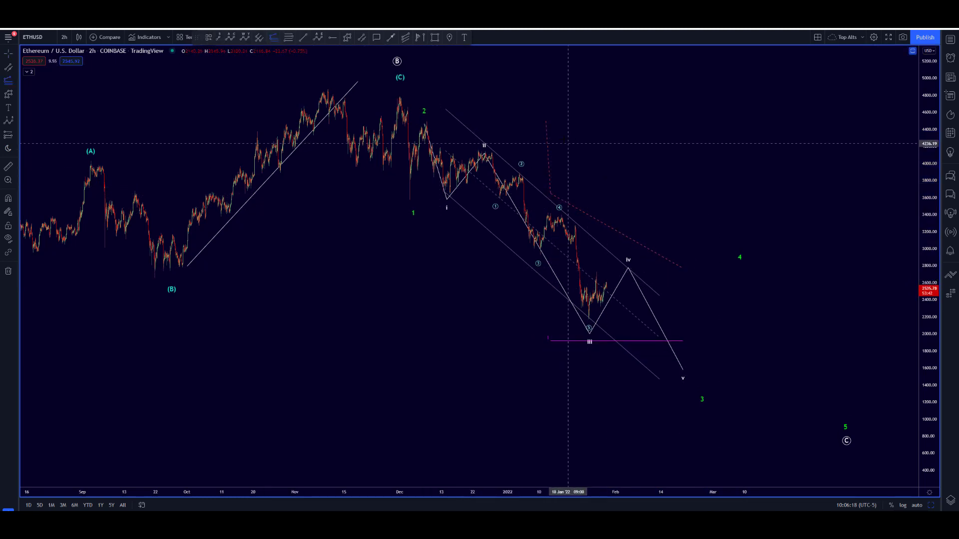
left_click(550, 123)
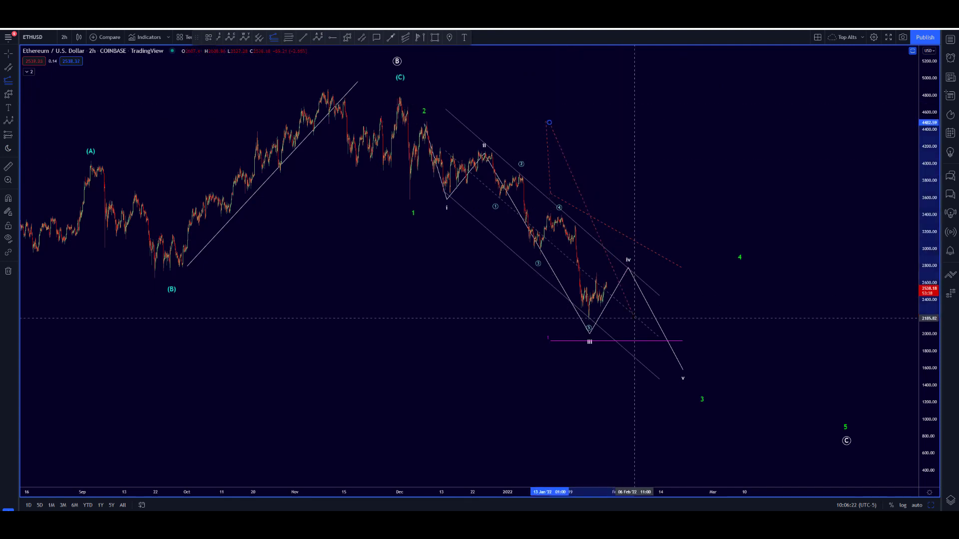
left_click(631, 319)
left_click(676, 268)
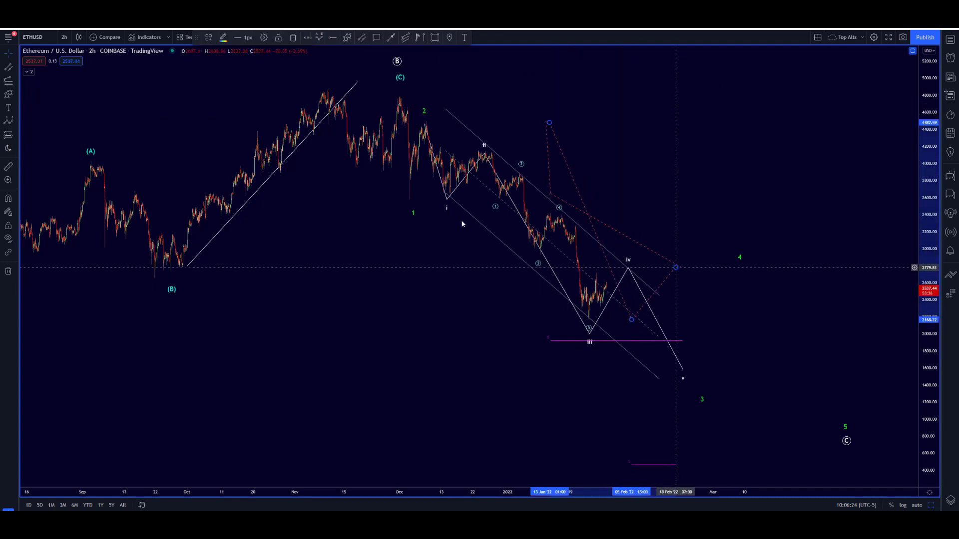
- Disable level 1 and enable level 0.618 on the second Fib extension
left_click(485, 185)
left_click(404, 184)
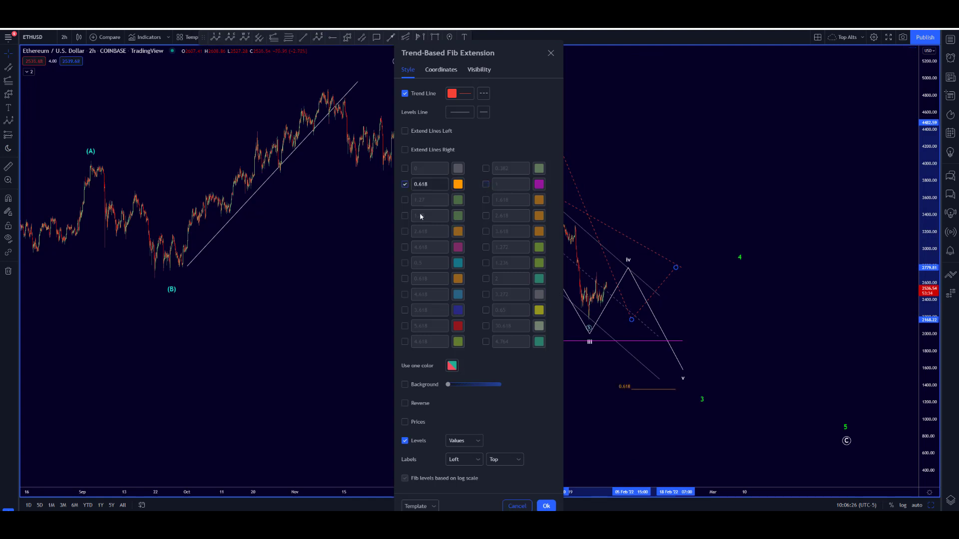
left_click(546, 506)
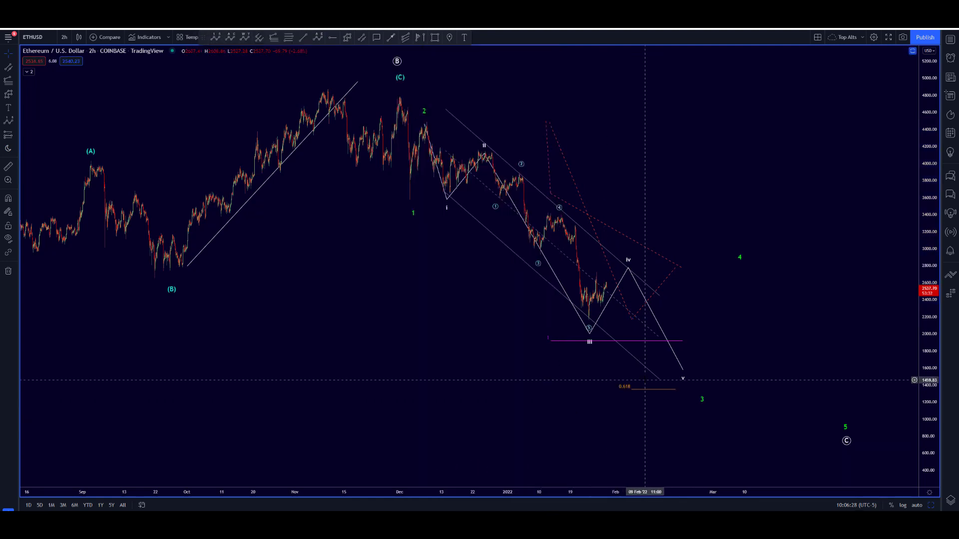
- Replace the descending channel with a new parallel channel starting at the wave ii high near 4,166 and falling along the recent highs and lows
left_click(501, 244)
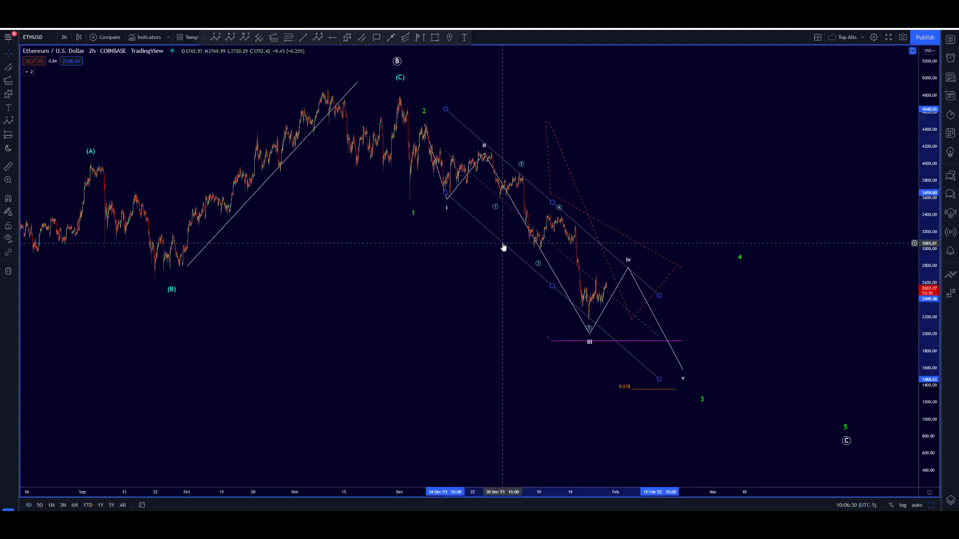
key("Delete")
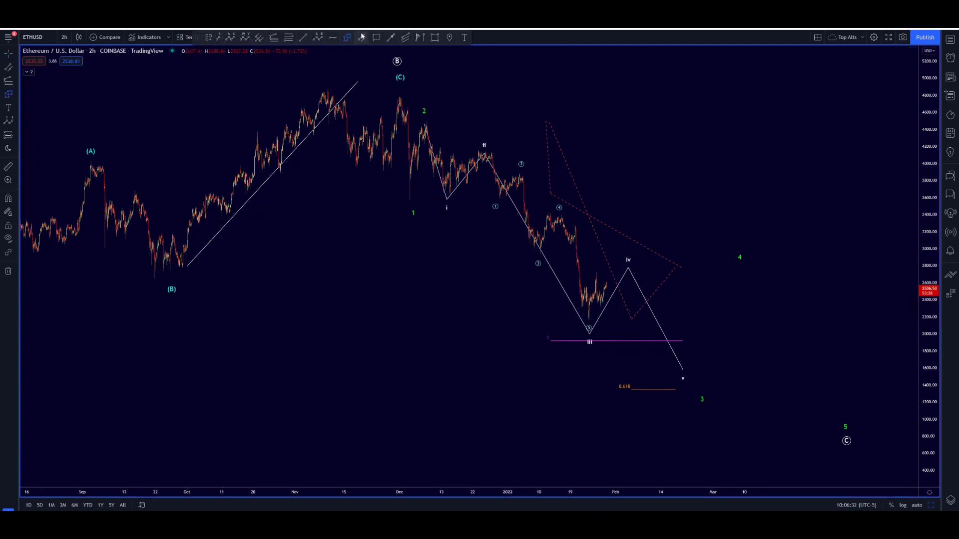
left_click(361, 37)
left_click(492, 150)
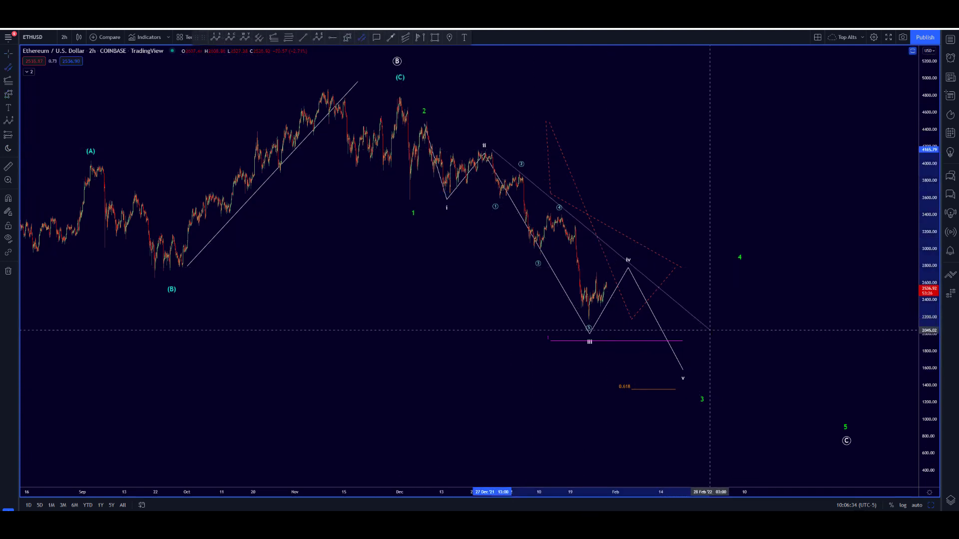
left_click(713, 332)
left_click(688, 391)
left_click(710, 341)
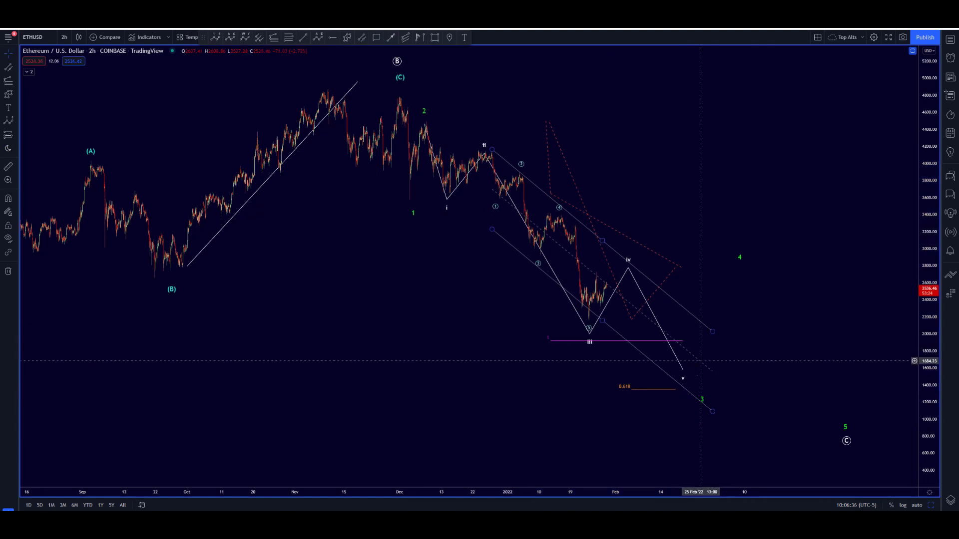
- Raise the white wave v point to about 1,869, at the pink Fib level 1 line
left_click(684, 371)
left_click_drag(684, 373, 679, 348)
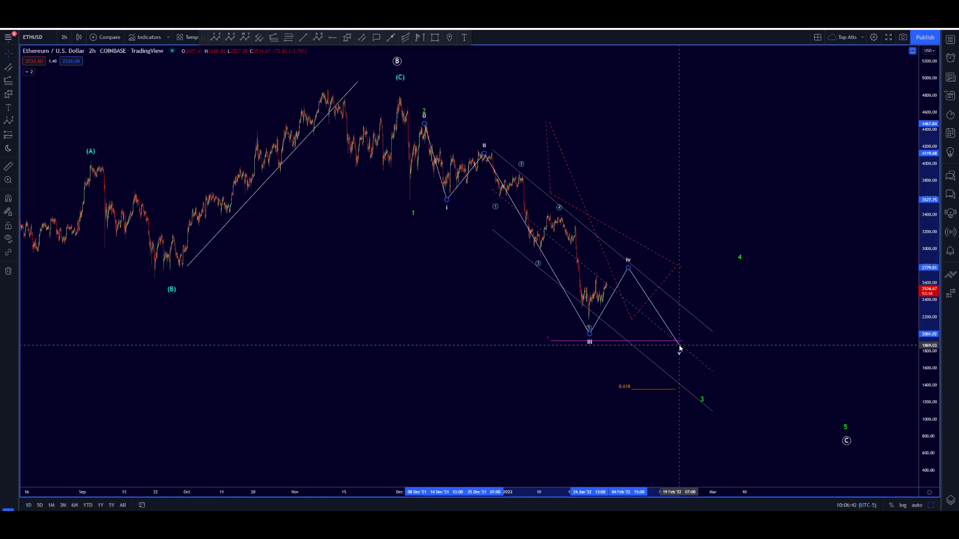
left_click(555, 141)
- Draw a wider parallel channel with its upper edge running from about 4,505 at green 2 down to about 2,995 near green 4
left_click(362, 38)
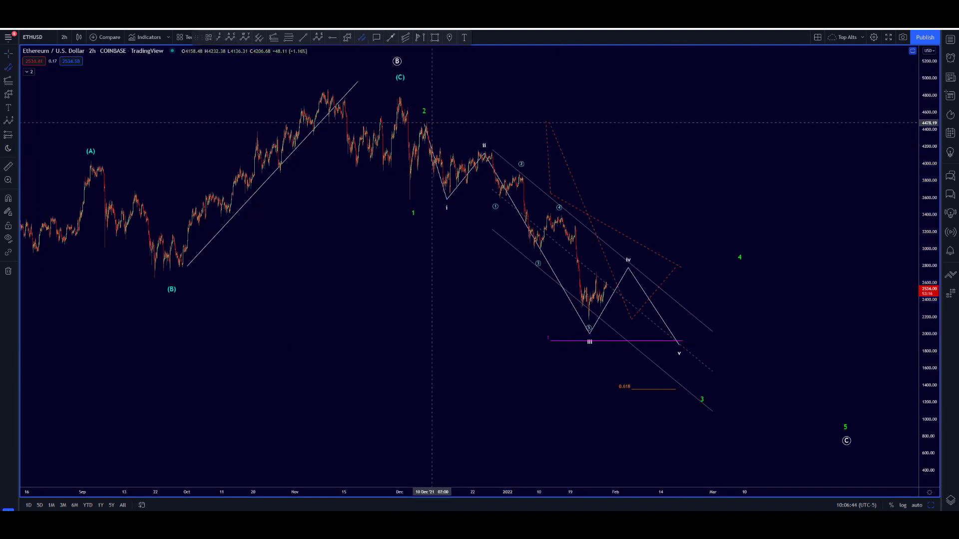
left_click(419, 121)
left_click(419, 121)
left_click(720, 248)
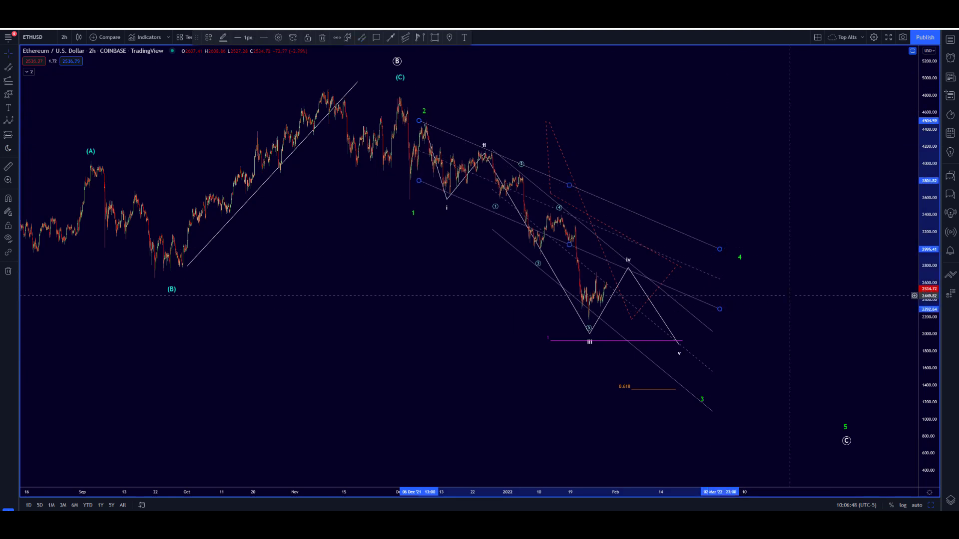
left_click(725, 311)
- Move the green wave 3 point up to about 1,785, just beneath white wave v
left_click_drag(774, 295, 755, 294)
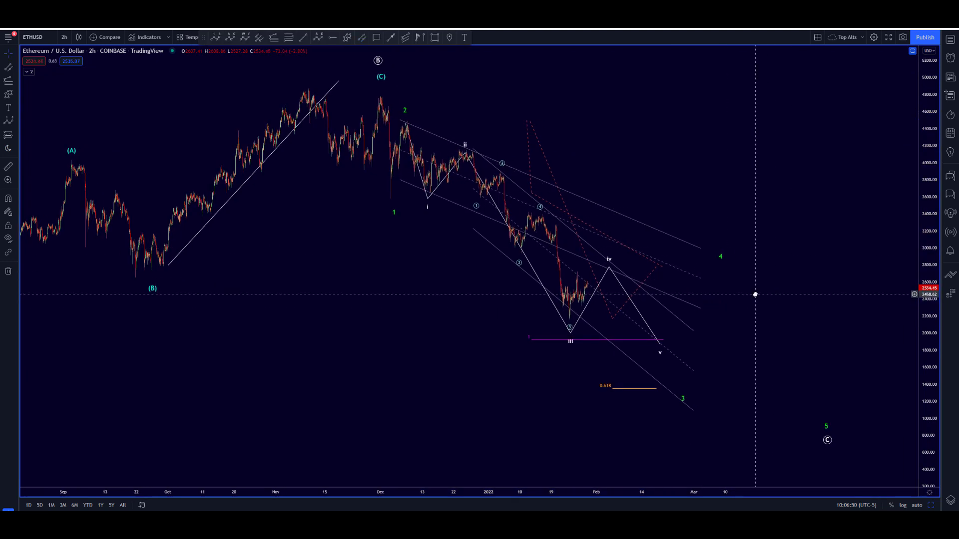
left_click_drag(682, 390, 663, 351)
left_click_drag(763, 369, 715, 371)
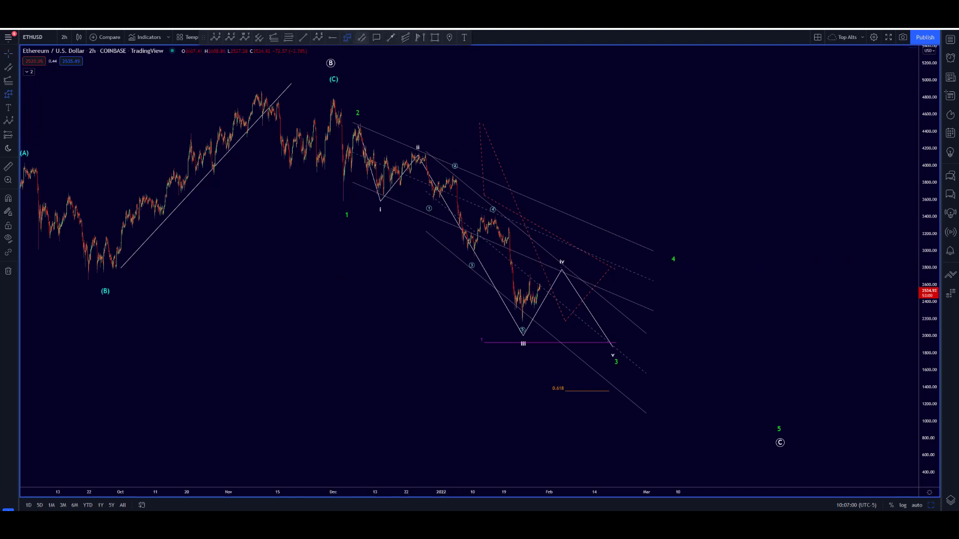
- Draw a three-leg zigzag path from the wave v low up to about 2,710, down to about 2,000 and up to about 2,758 at green 4
left_click(609, 342)
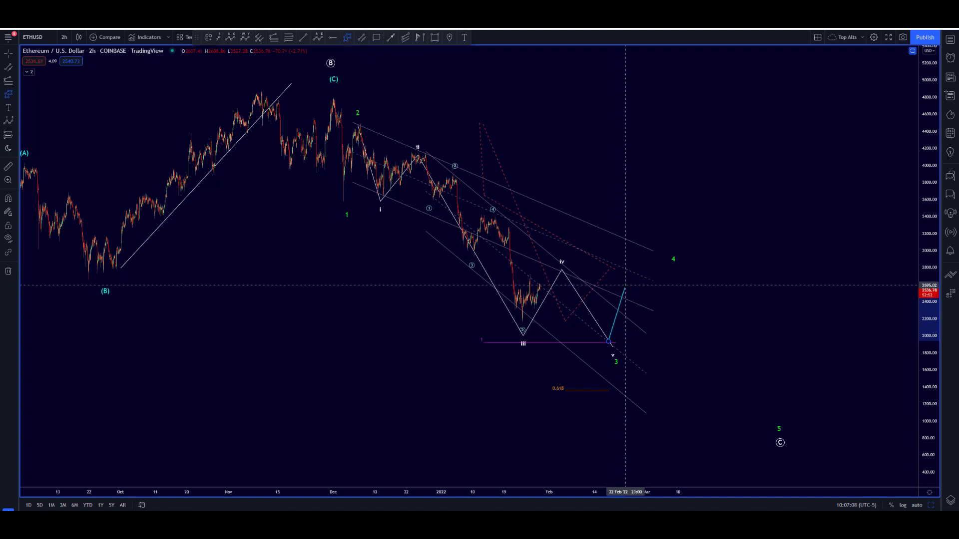
left_click(625, 274)
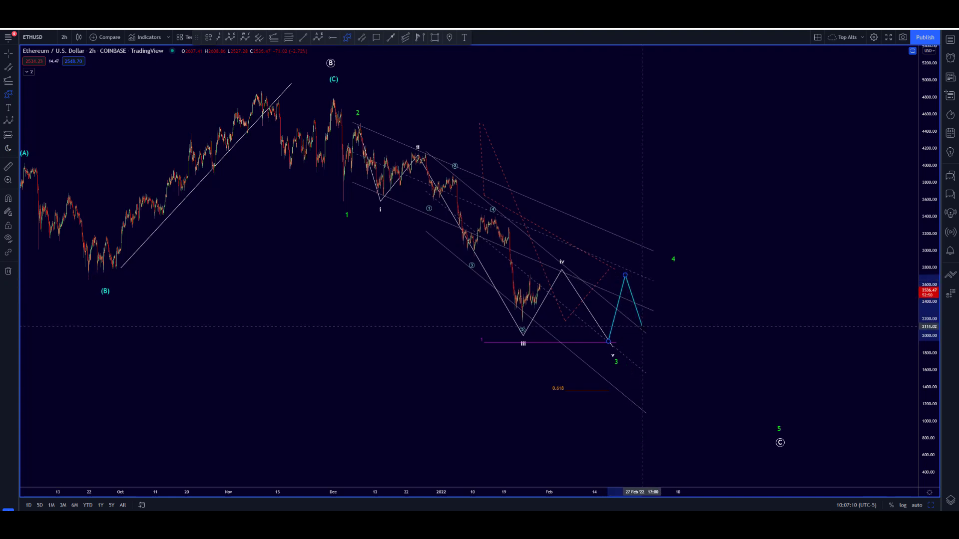
left_click(649, 336)
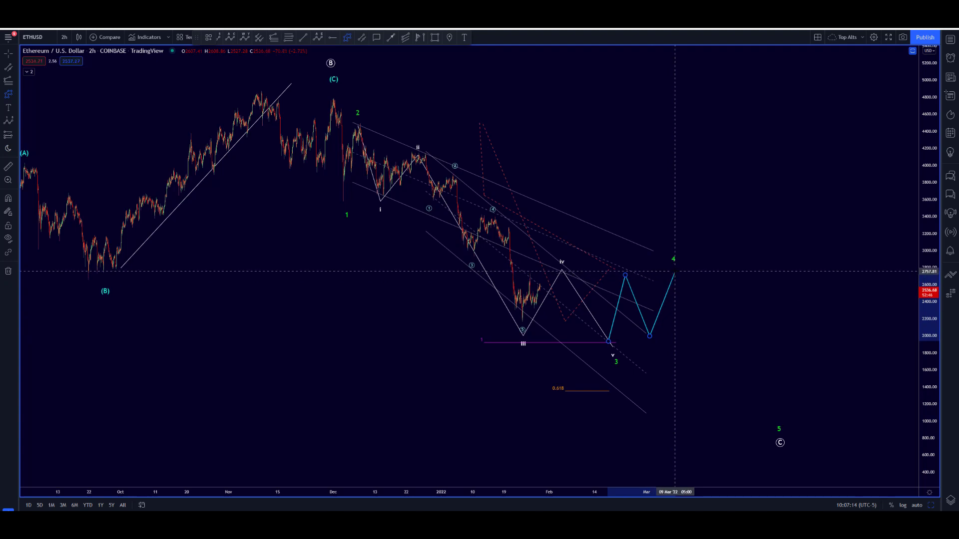
double_click(674, 272)
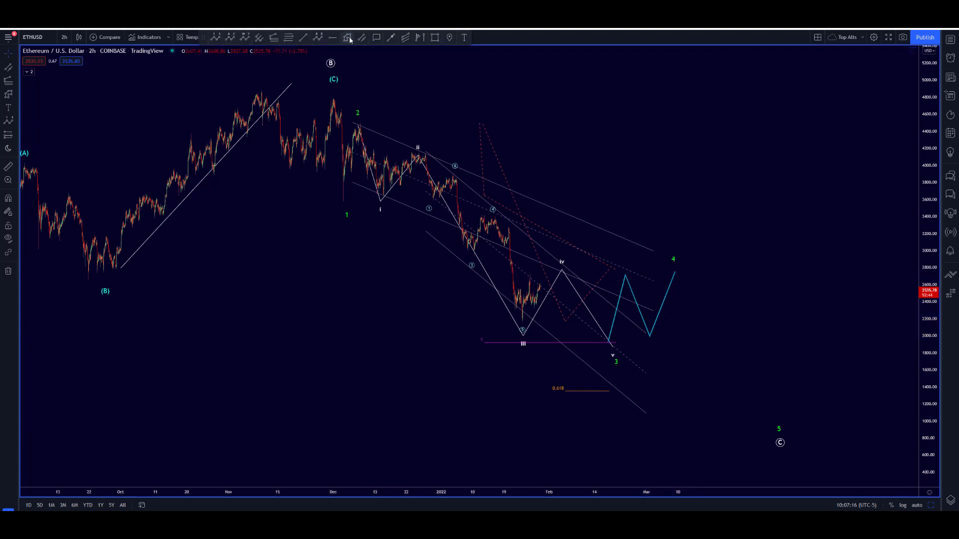
left_click(342, 198)
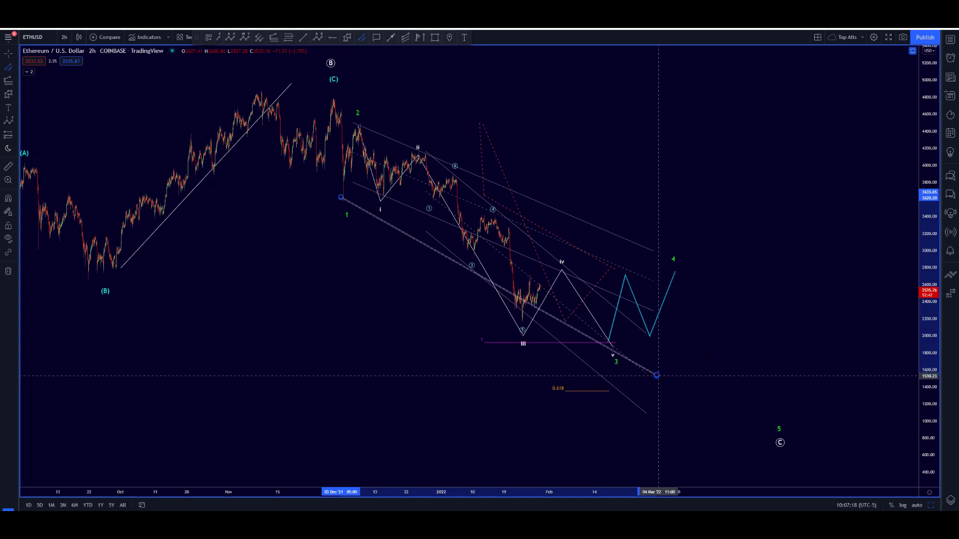
left_click(657, 375)
key("Escape")
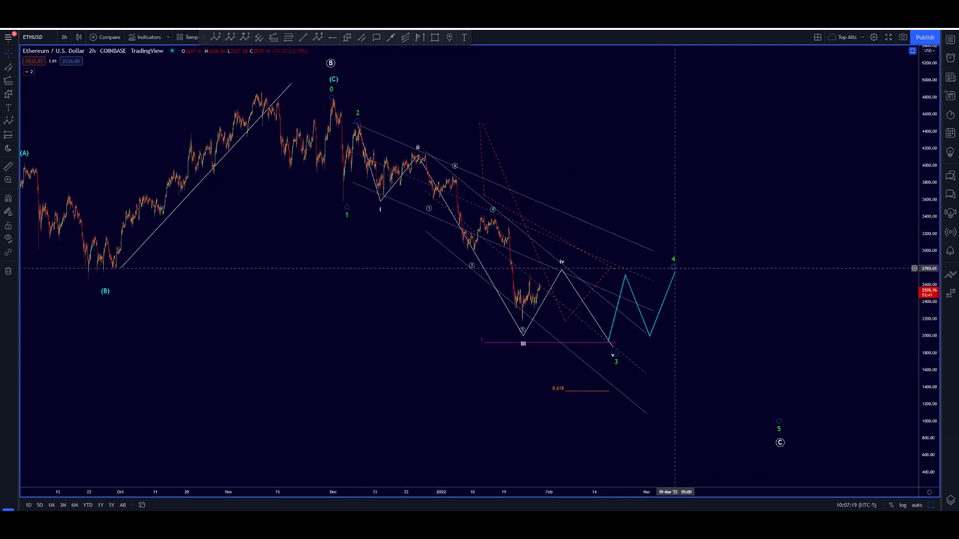
- Draw a trend-based Fib extension from about 4,773 to 3,581, projected from the green 4 level at about 2,776, and open its settings
left_click(274, 38)
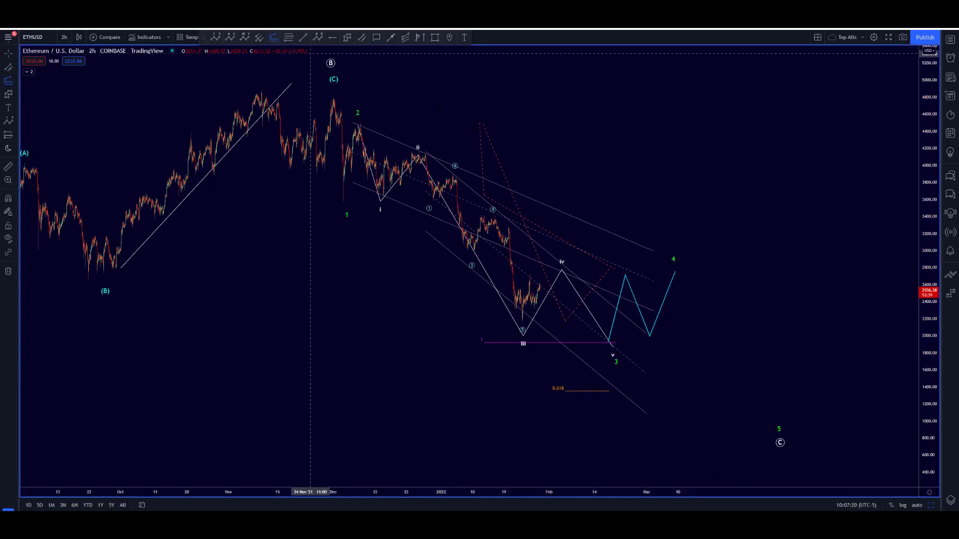
left_click(412, 100)
left_click(436, 201)
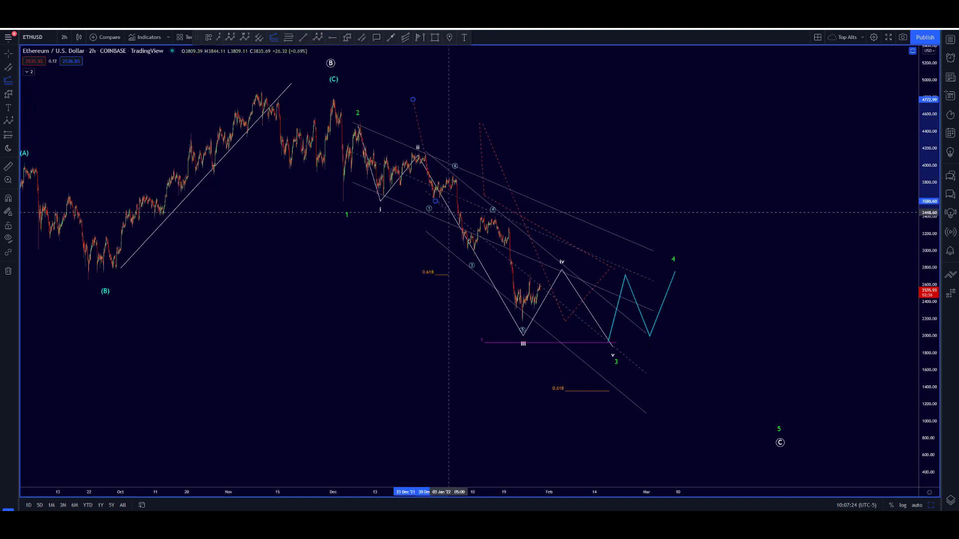
double_click(792, 270)
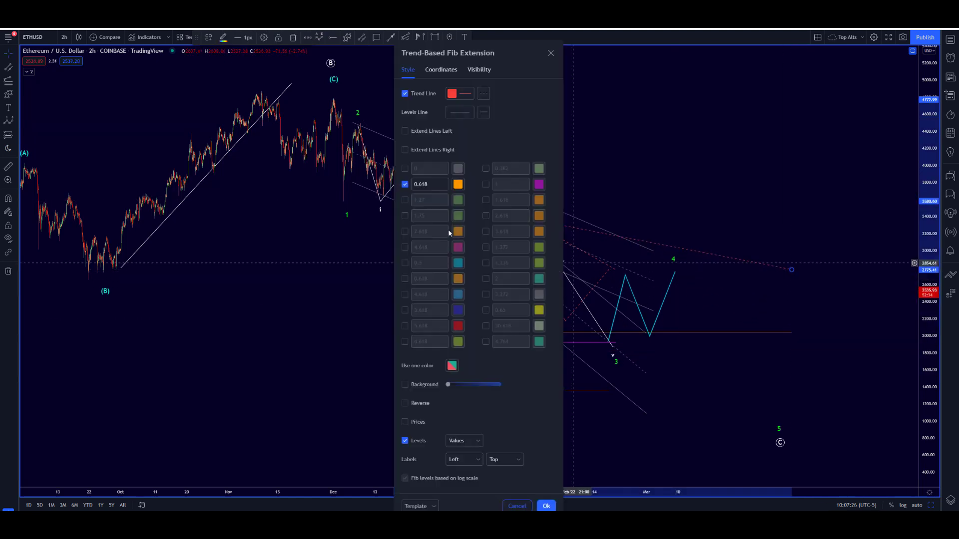
- Disable level 0.618 and enable level 1 on the new Fib extension
left_click(405, 184)
left_click(485, 184)
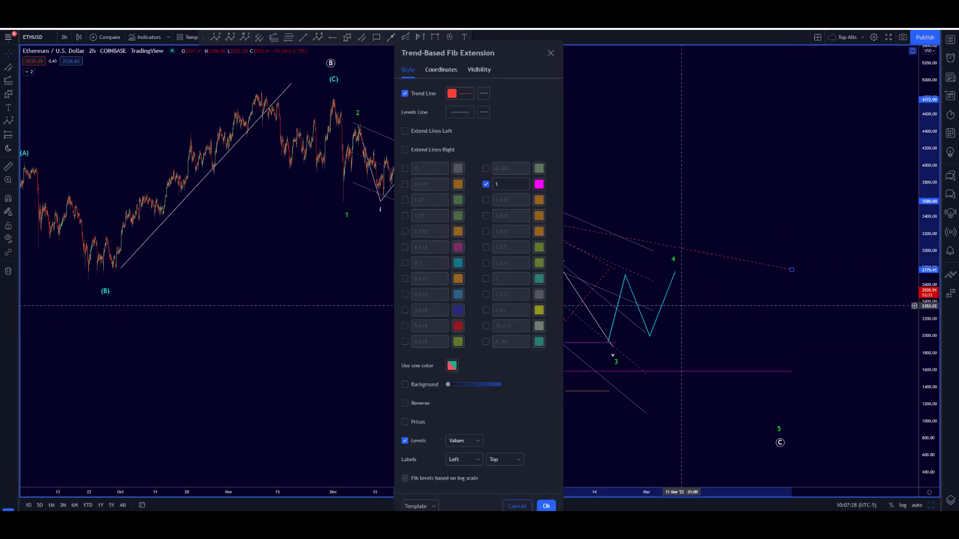
left_click(689, 319)
- Move green wave 5 to about 1,609 at the new Fib level 1 line and circled C just beneath it at about 1,411
left_click_drag(779, 426, 746, 366)
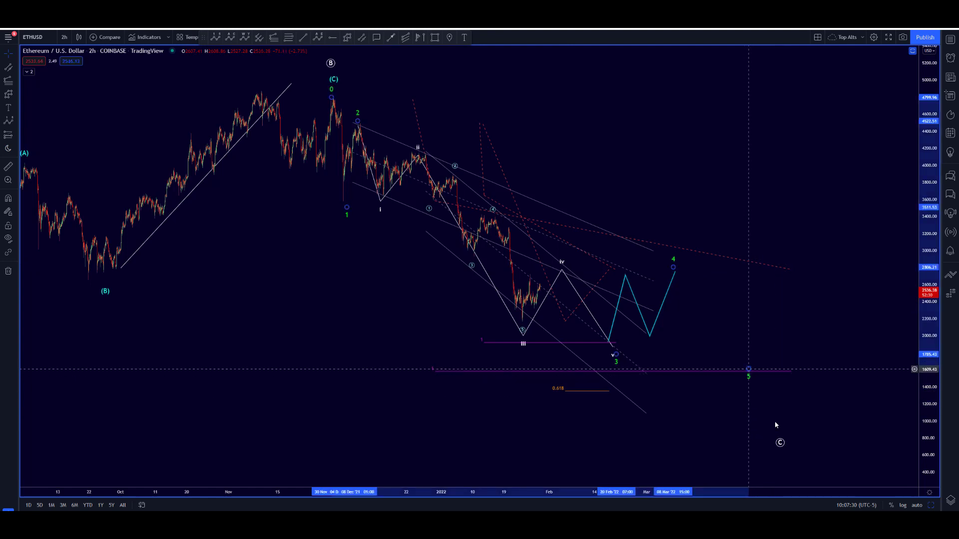
left_click_drag(780, 442, 750, 395)
- Draw a horizontal ray at about 1,710 along the summer lows, starting in mid-May 2021
scroll(772, 396, "down", 2)
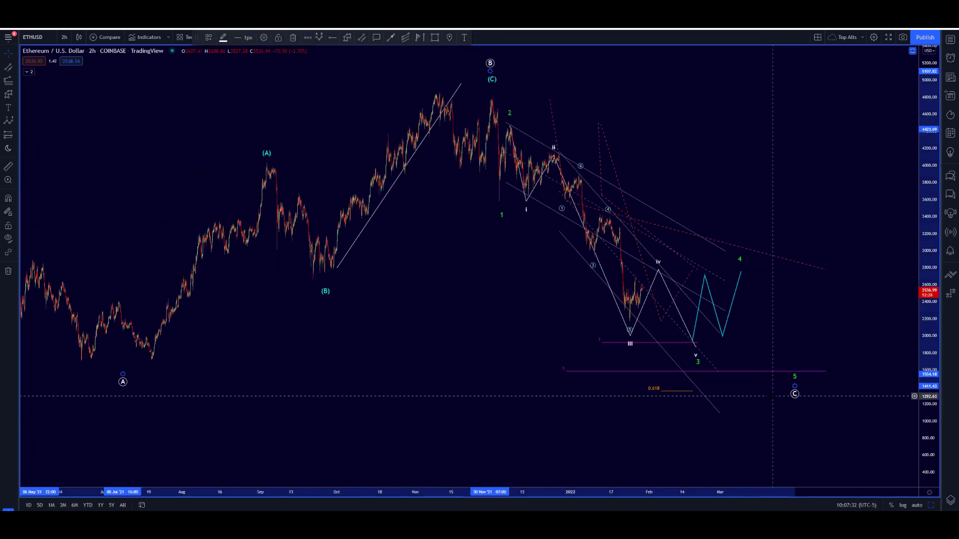
scroll(773, 396, "down", 1)
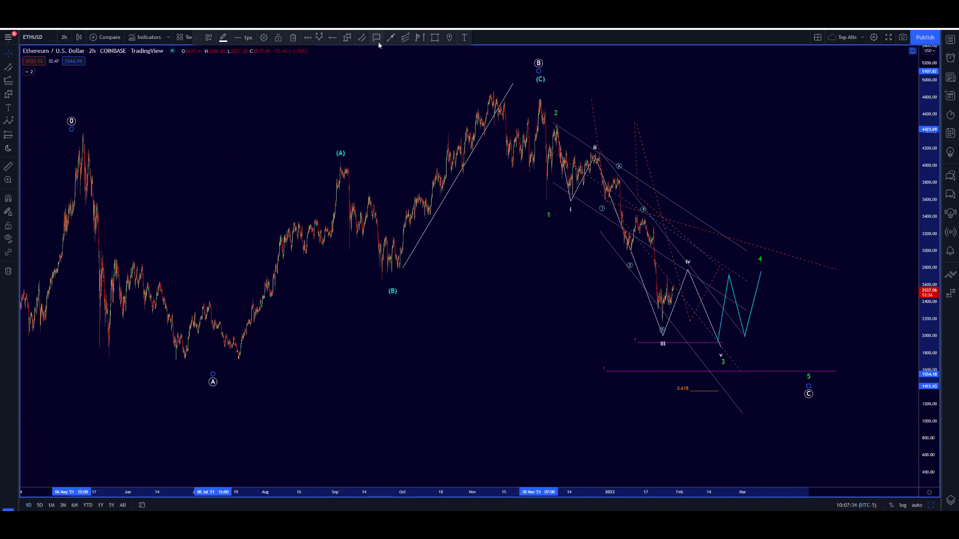
left_click(332, 38)
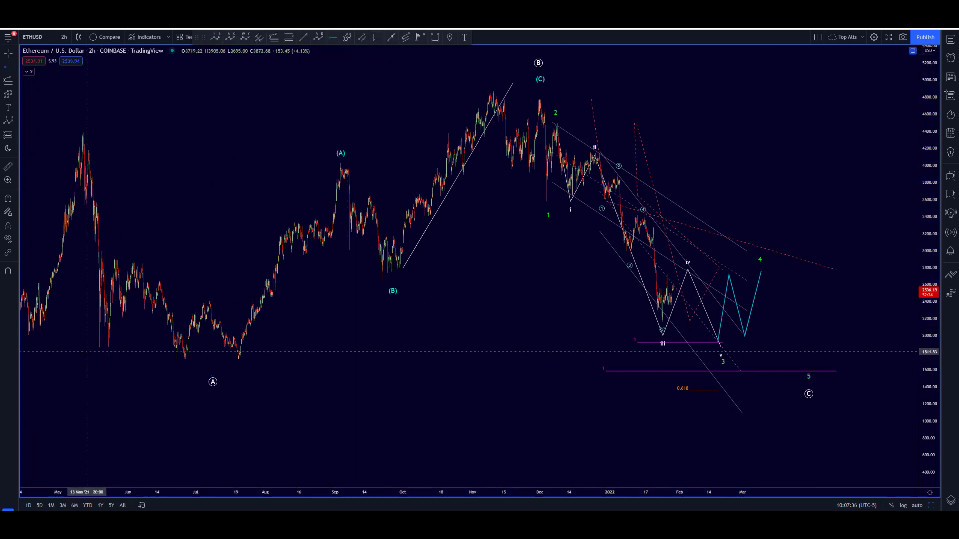
left_click(85, 360)
mouse_move(424, 413)
left_mouse_down()
mouse_move(254, 409)
mouse_move(475, 418)
mouse_move(347, 415)
mouse_move(423, 420)
left_mouse_up()
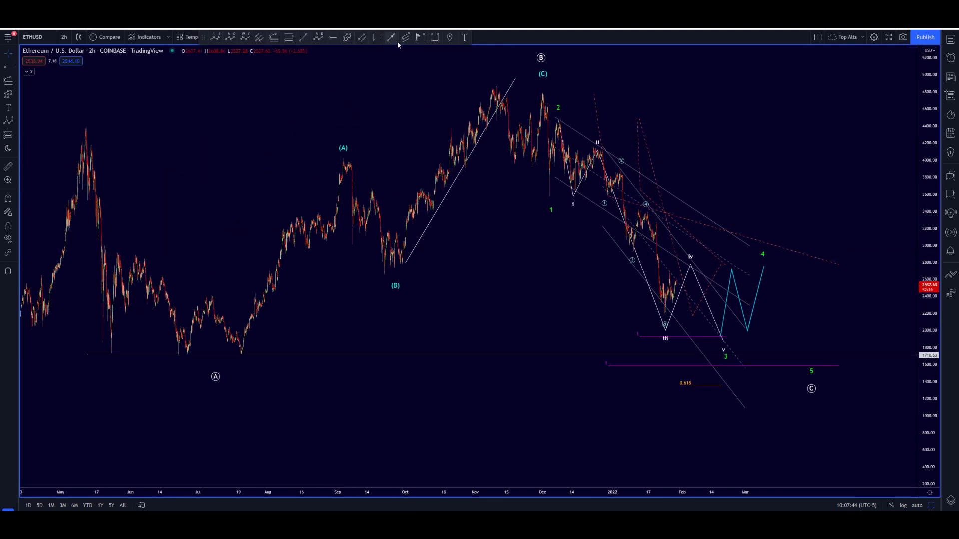
- Draw a rectangle from late August 2021 to beyond circled C, covering the zone from the 1,710 ray down to the lower Fib level 1 line
left_click(435, 38)
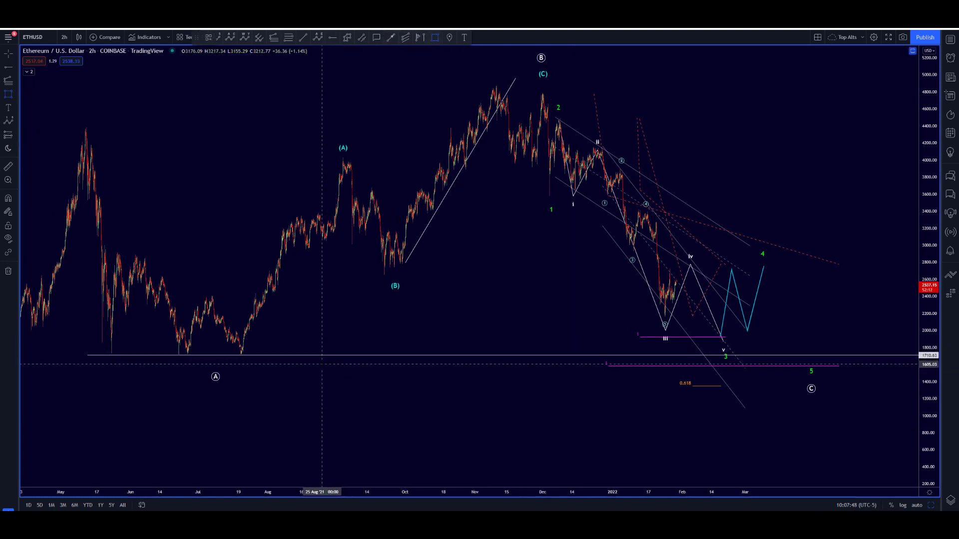
left_click_drag(321, 367, 908, 353)
double_click(908, 353)
left_click(533, 347)
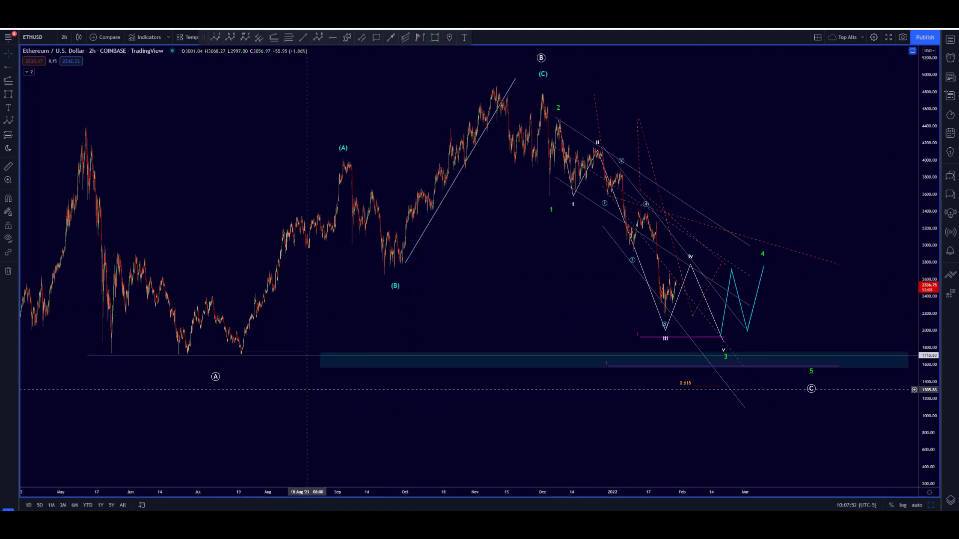
- Enlarge the blue rectangle vertically so it spans from about 1,900 down to about 1,540
left_click_drag(309, 391, 307, 390)
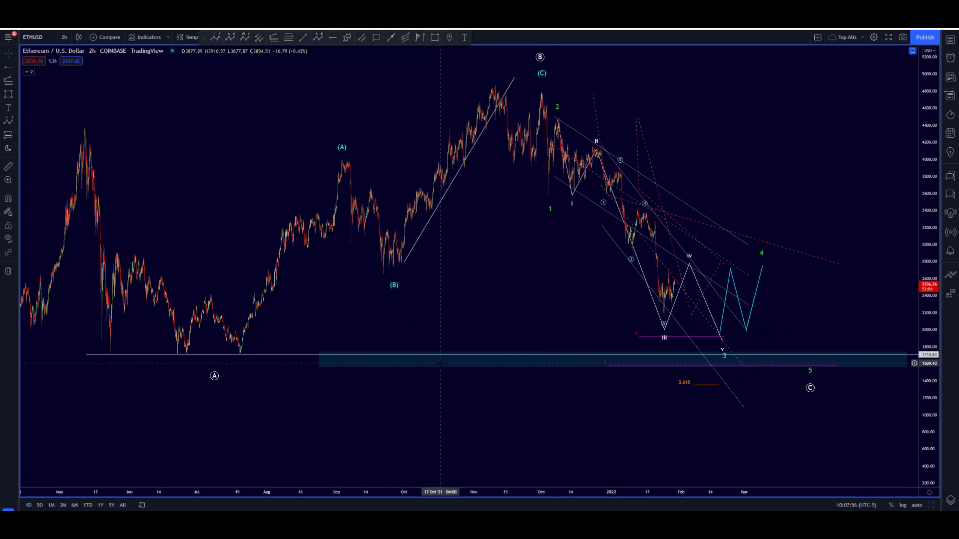
left_click(319, 366)
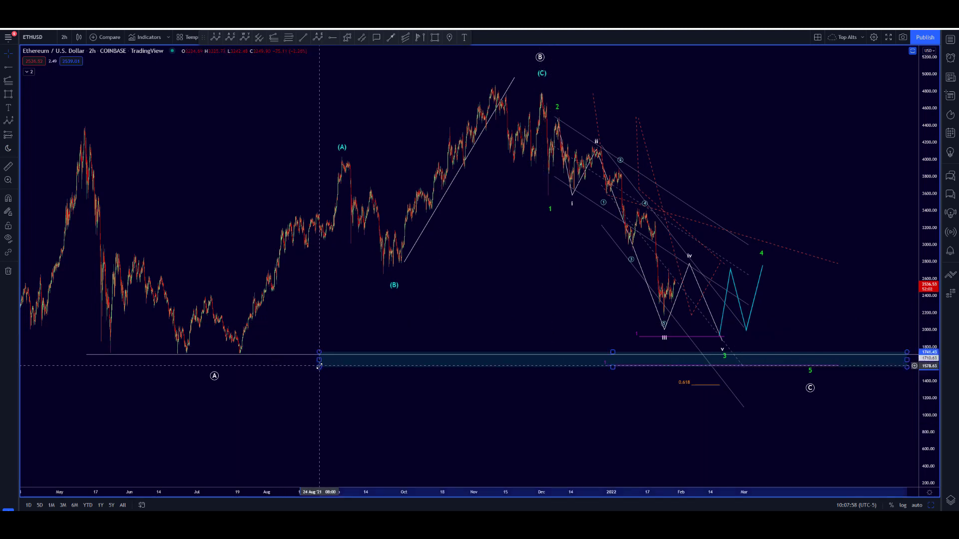
left_click_drag(355, 417, 583, 428)
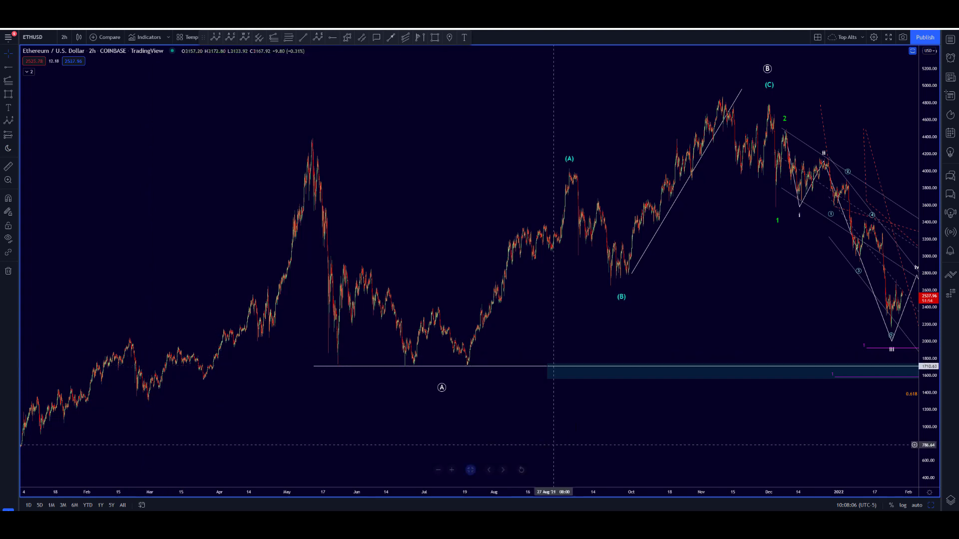
mouse_move(547, 366)
left_mouse_down()
mouse_move(547, 350)
mouse_move(548, 382)
left_mouse_up()
- Move the long rising white line so that it starts at green 5 near 1,600
left_click_drag(704, 434, 268, 426)
left_click_drag(387, 434, 270, 439)
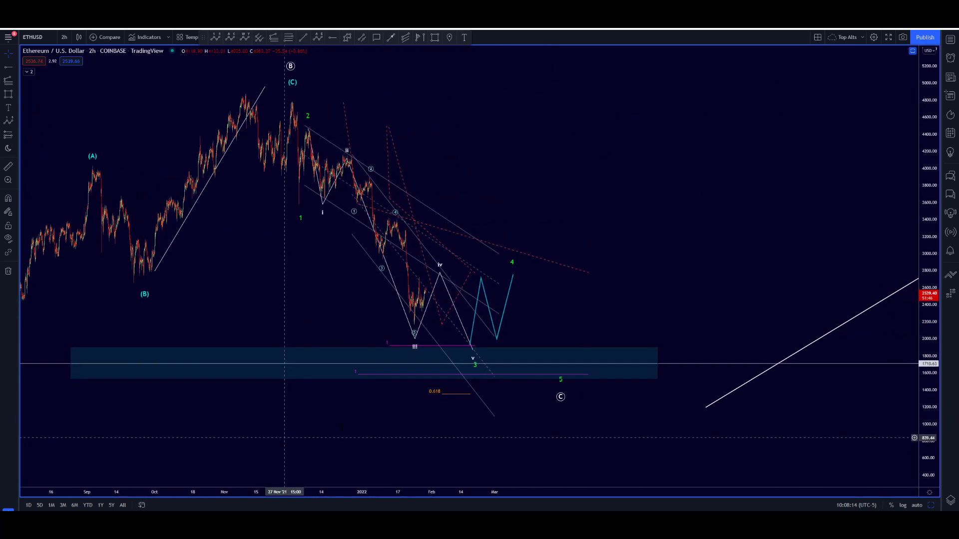
left_click_drag(833, 310, 693, 280)
left_click_drag(848, 285, 674, 336)
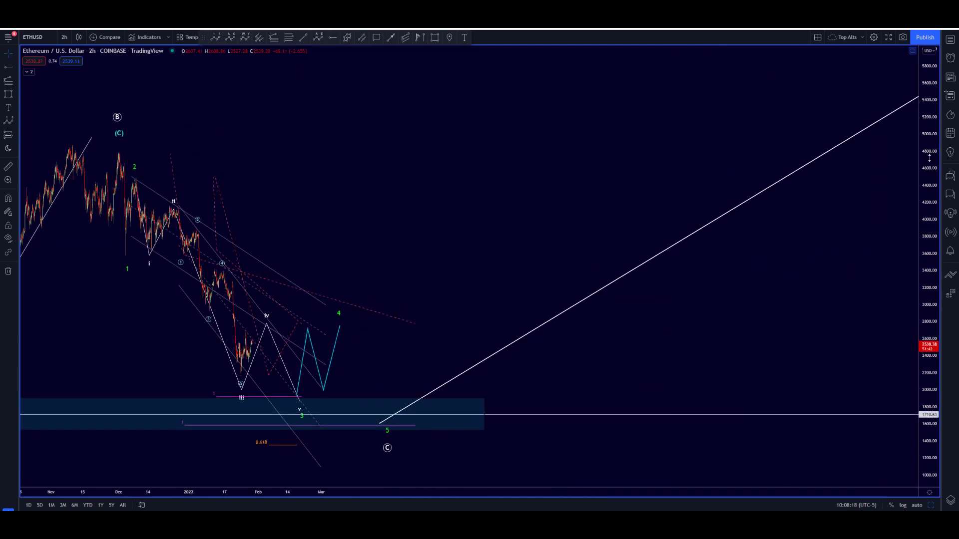
- Examine the projected decline into the blue target zone and the rise from circled C alongside the earlier price history
left_click_drag(930, 158, 929, 205)
left_click_drag(824, 222, 605, 333)
left_click_drag(543, 155, 530, 302)
left_click_drag(614, 431, 852, 262)
left_click_drag(462, 328, 719, 168)
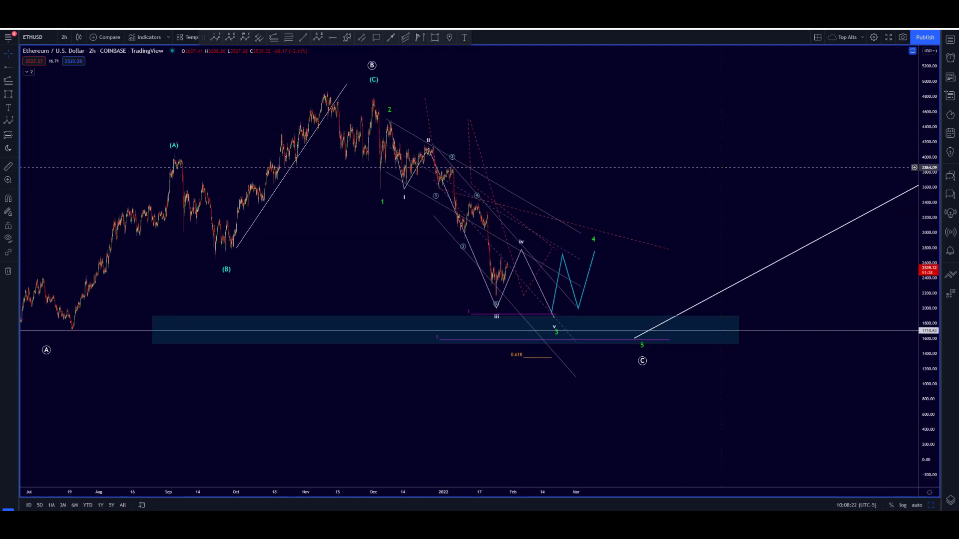
left_click_drag(663, 141, 743, 184)
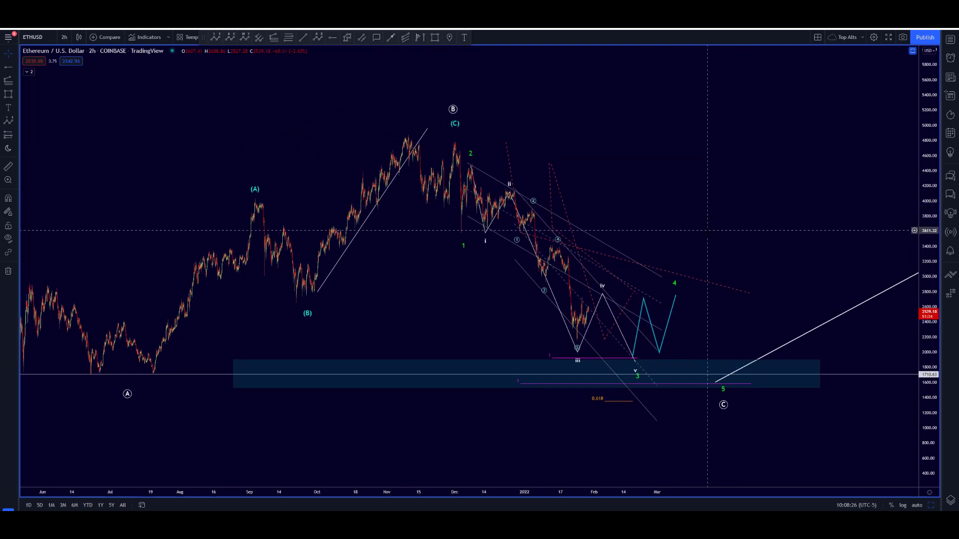
left_click_drag(691, 233, 697, 225)
left_click_drag(928, 414, 929, 362)
left_click_drag(617, 211, 644, 215)
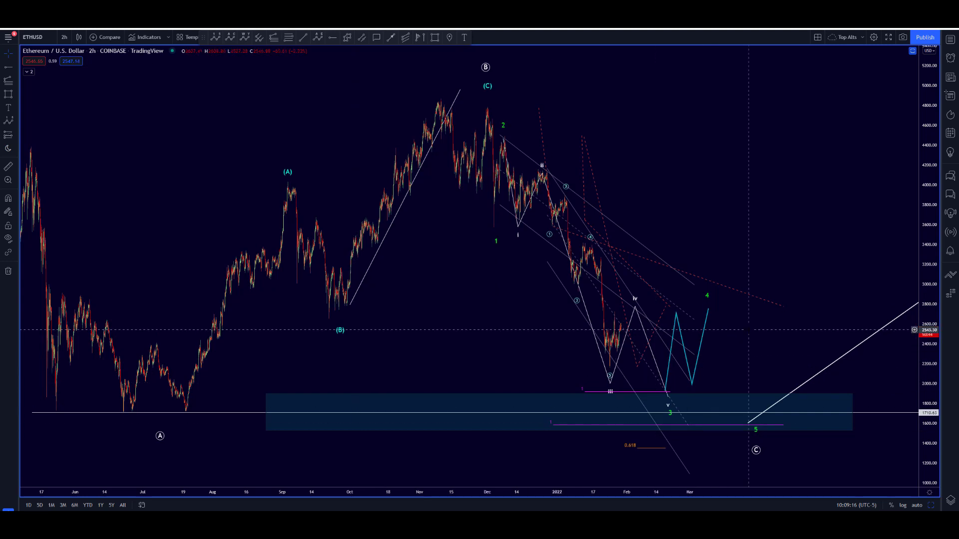
left_click_drag(749, 331, 736, 332)
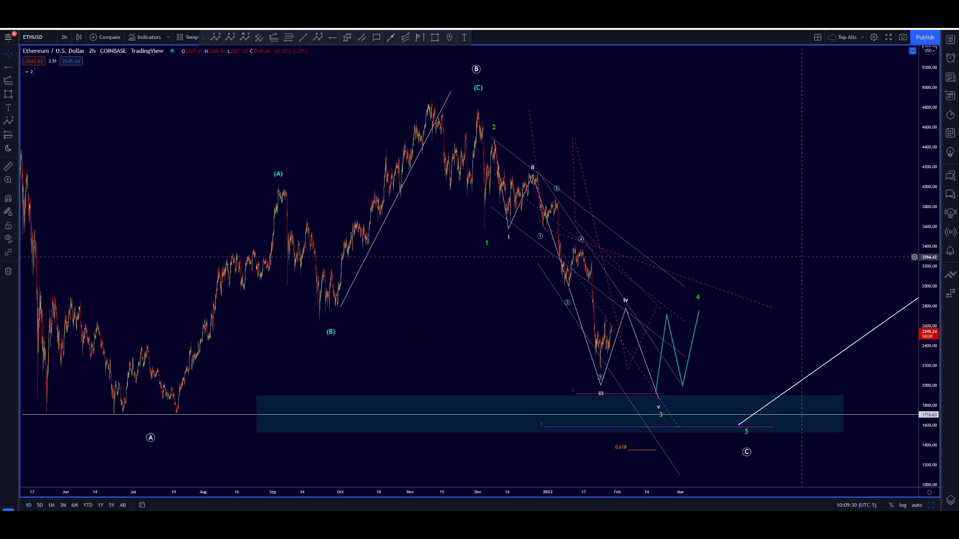
left_click_drag(801, 214, 724, 206)
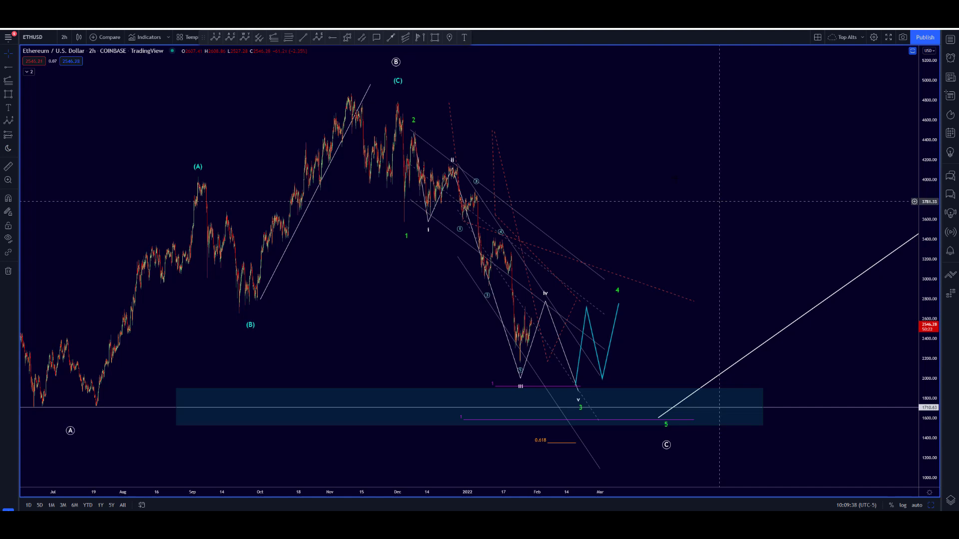
left_click_drag(561, 116, 612, 140)
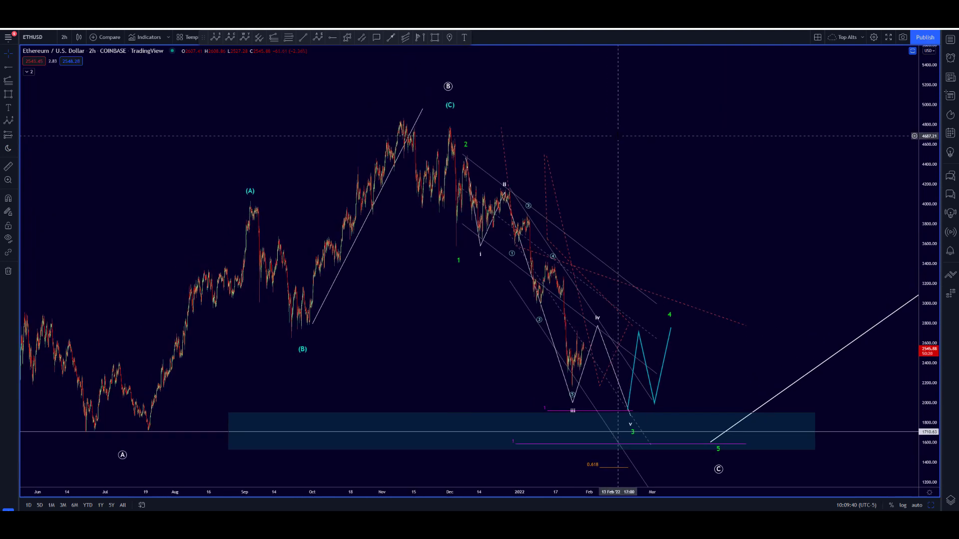